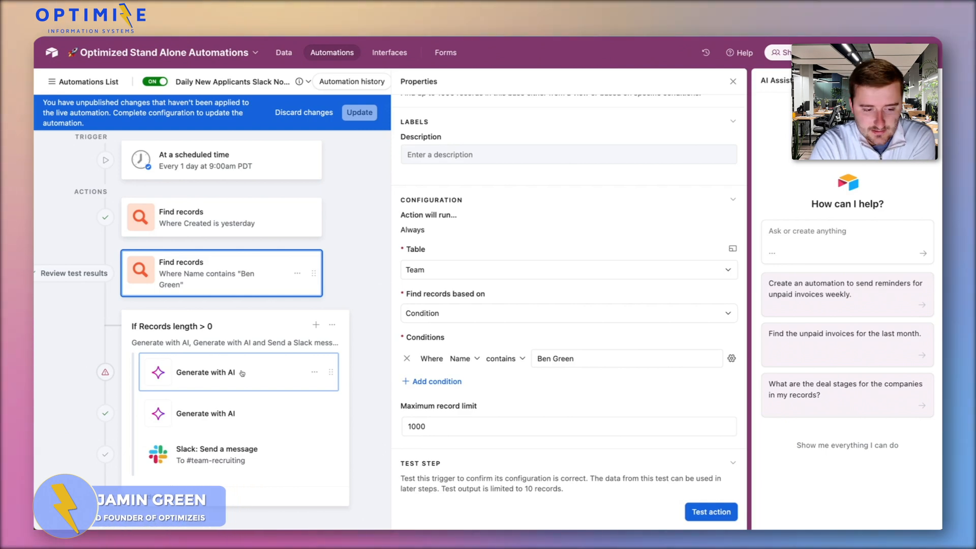
# Open the first Generate with AI action under the "If Records length > 0" condition and review its empty prompt and model settings
pyautogui.click(242, 373)
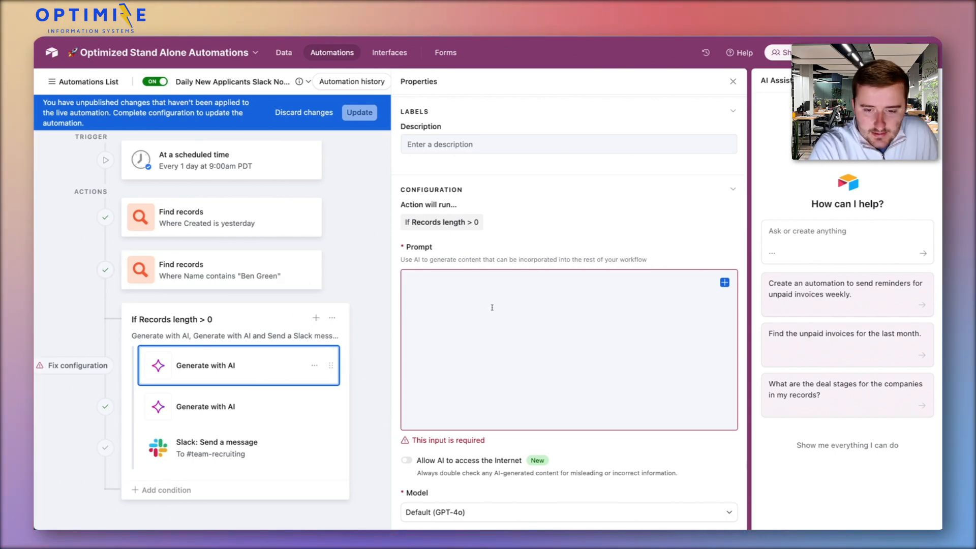
pyautogui.scroll(-2, 488, 310)
pyautogui.scroll(-3, 488, 311)
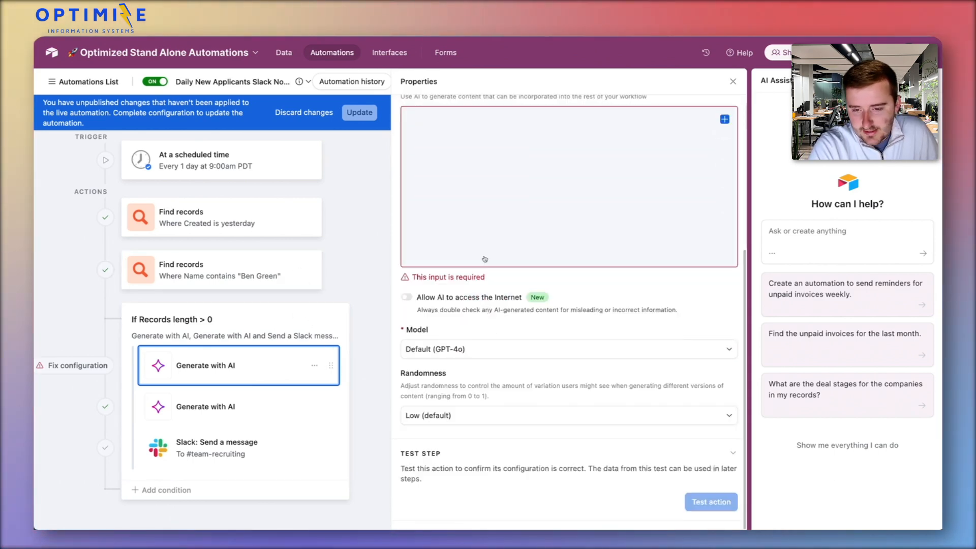
pyautogui.scroll(3, 662, 254)
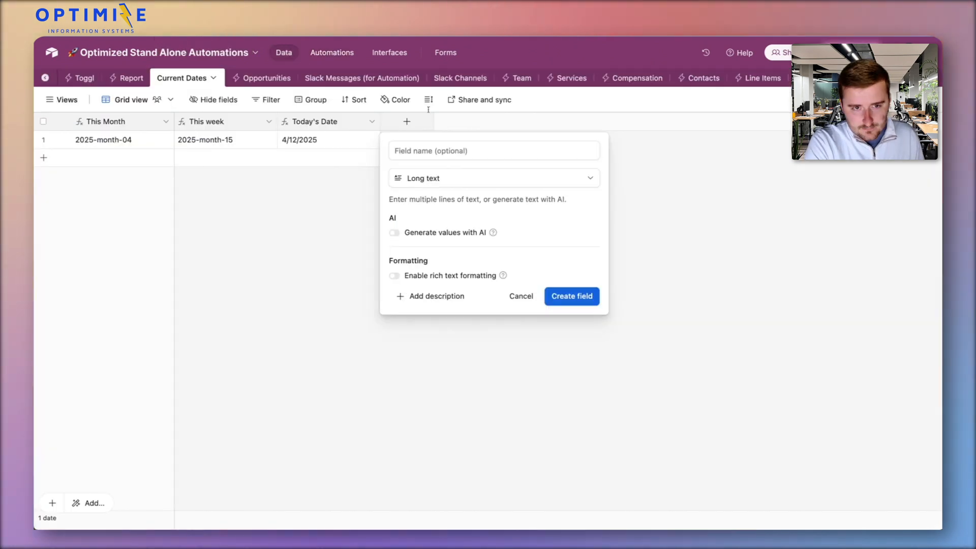
# Discard the unsaved field in the Current Dates table and start a new Long text field that generates values with AI
pyautogui.click(343, 197)
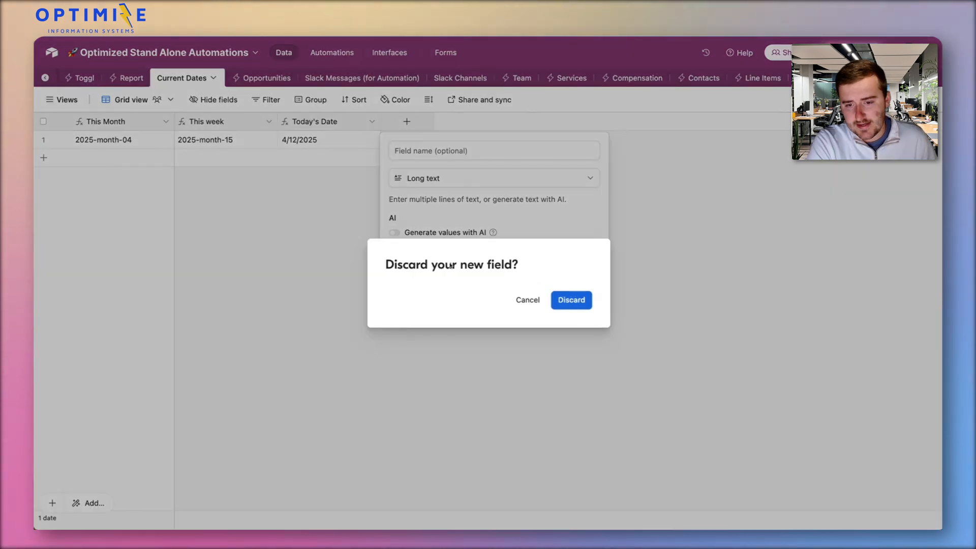
pyautogui.click(566, 299)
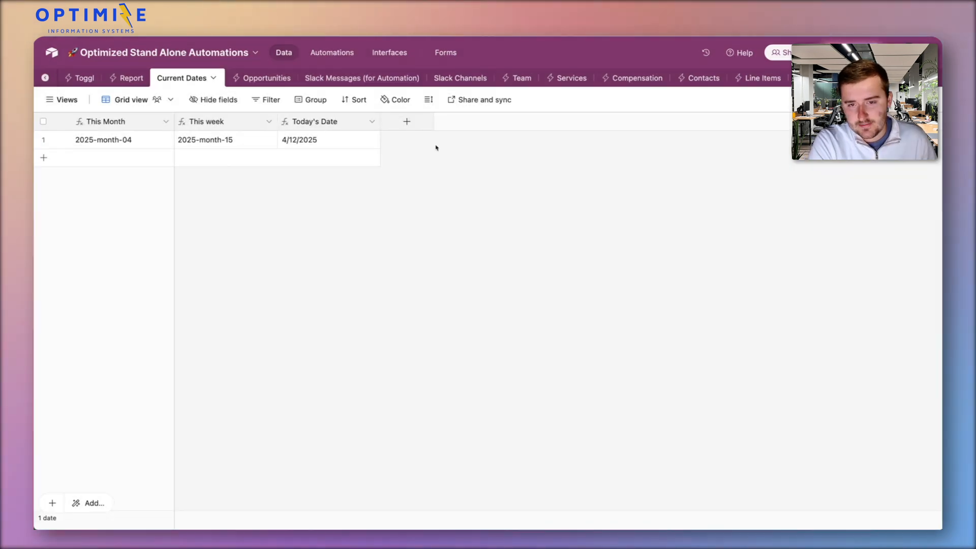
pyautogui.click(417, 127)
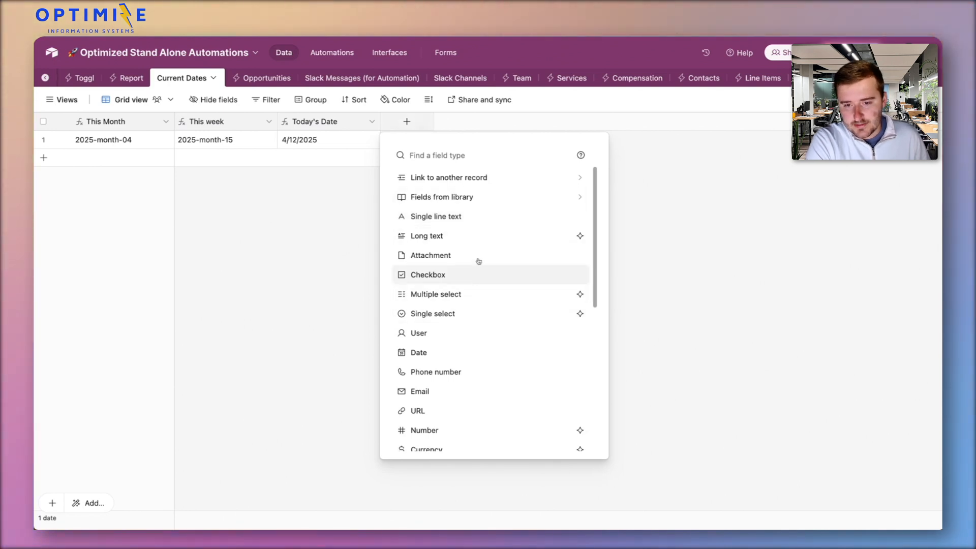
pyautogui.click(466, 234)
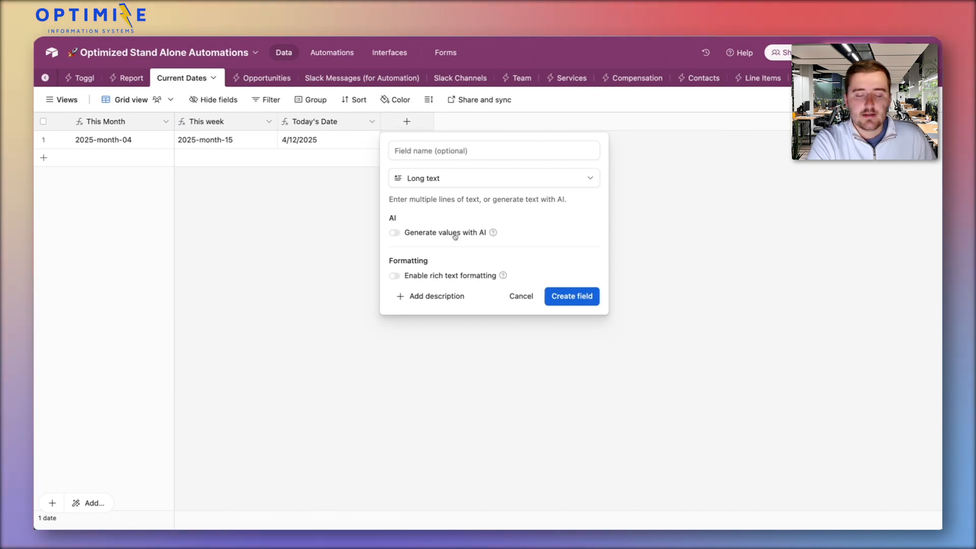
pyautogui.click(455, 234)
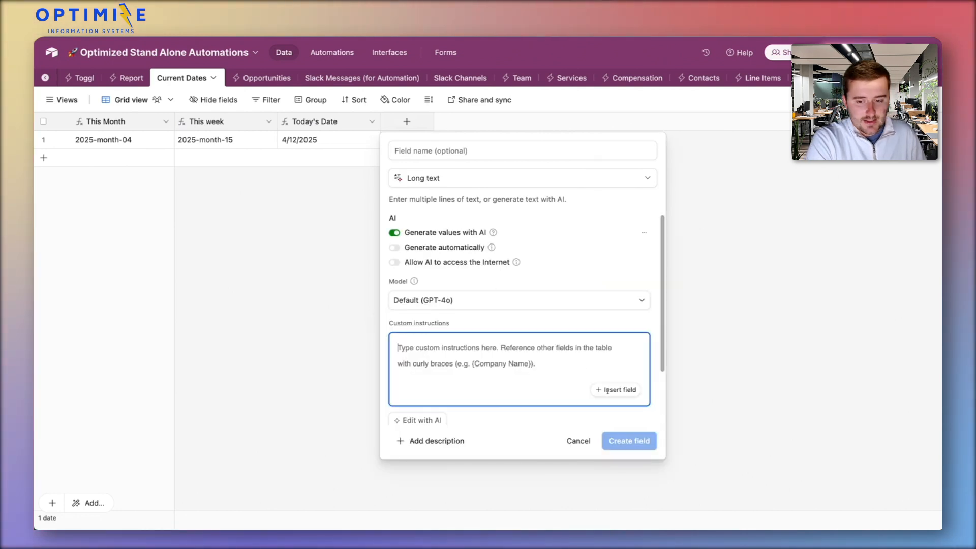
# Start describing the new field's purpose in the AI editor for its custom instructions
pyautogui.scroll(-1, 519, 388)
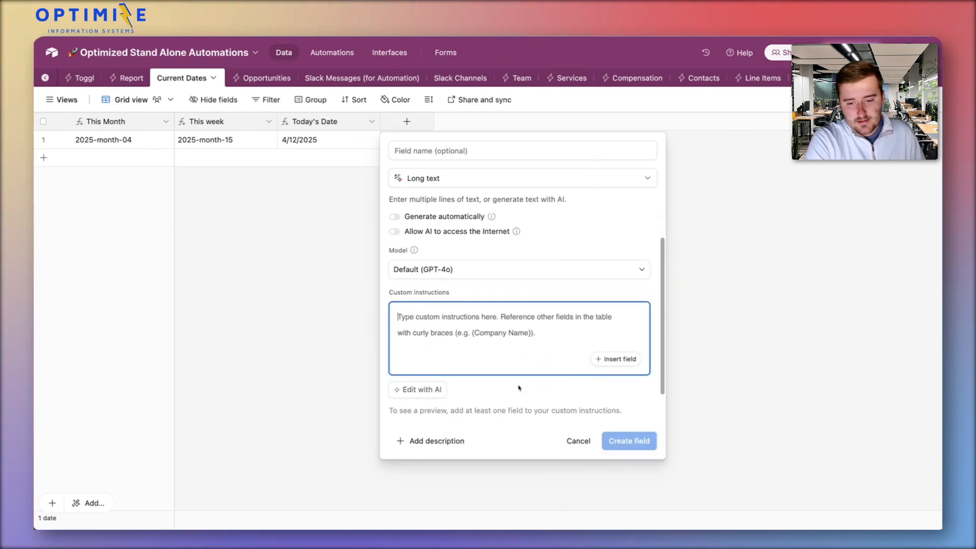
pyautogui.click(443, 390)
pyautogui.scroll(-1, 440, 390)
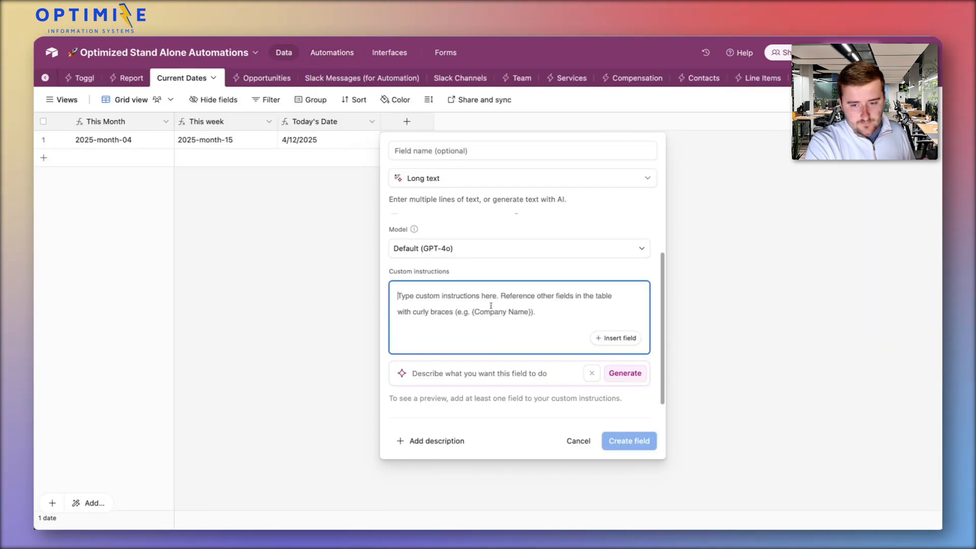
pyautogui.click(468, 374)
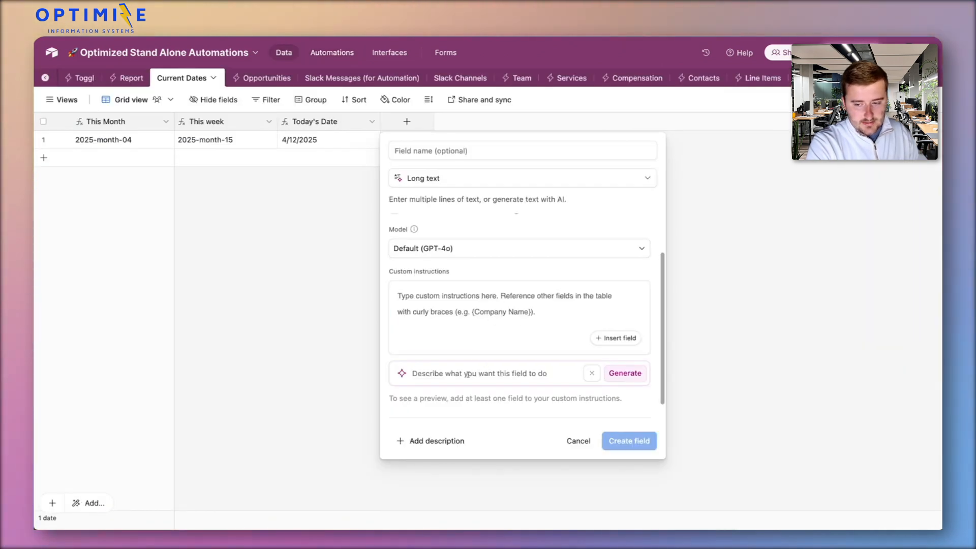
pyautogui.write('I')
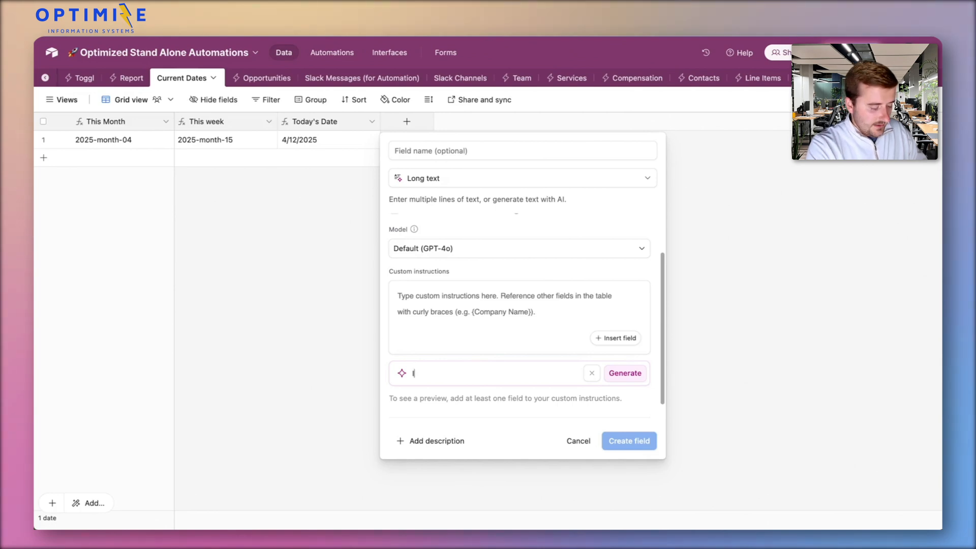
pyautogui.write(' want to have a place')
pyautogui.press('super+a')
# Begin the field description with "I have a lot of data in the this month field and it has all of our applicant data in"
pyautogui.write('I hav')
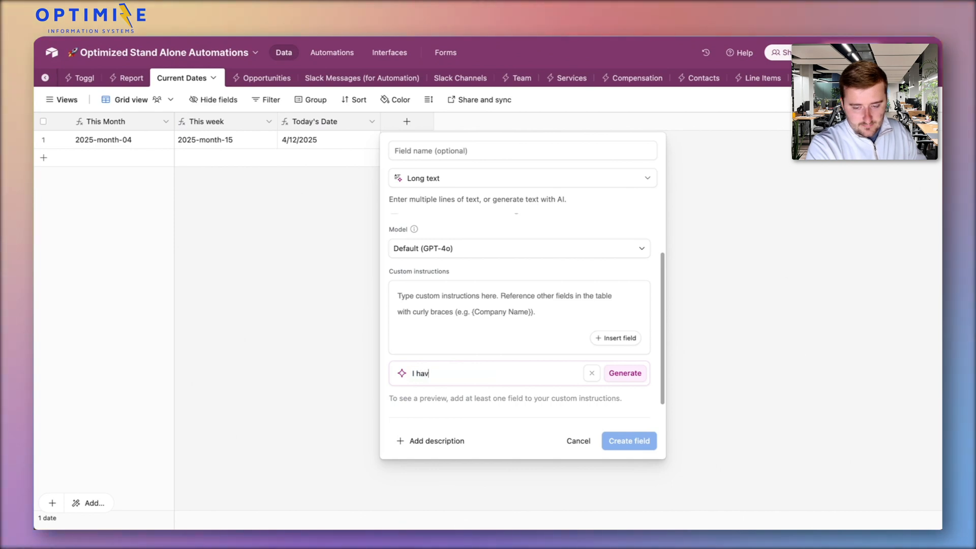
pyautogui.write('e a lot of d')
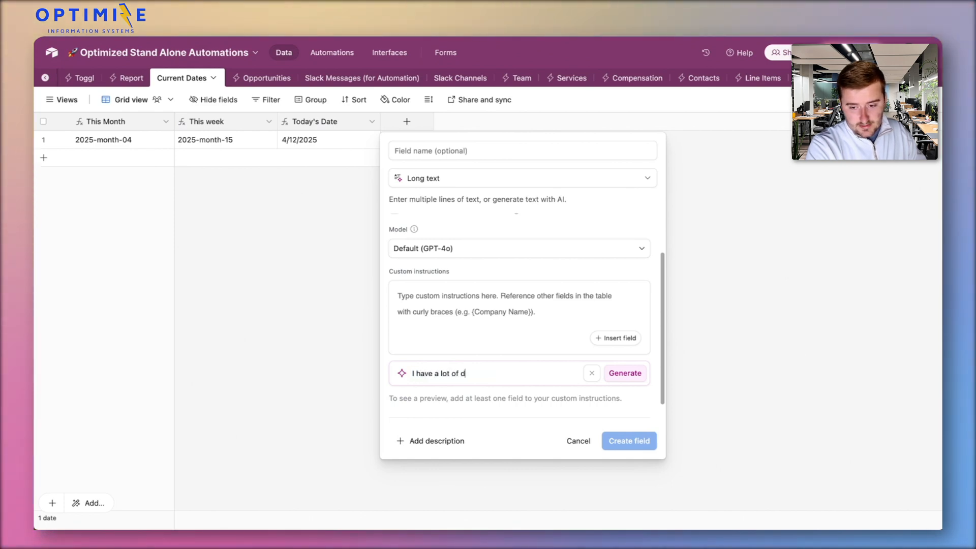
pyautogui.write('ata in the thi')
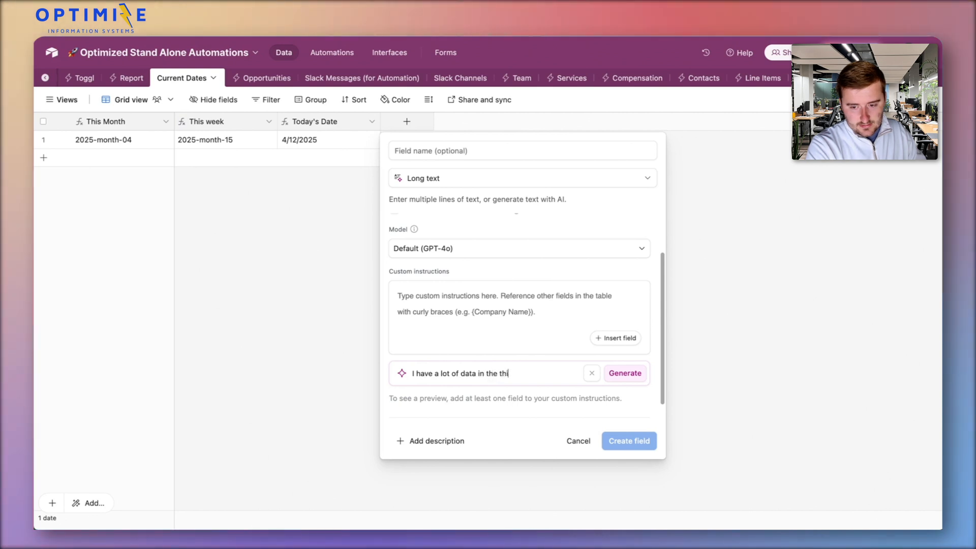
pyautogui.write('s month field a')
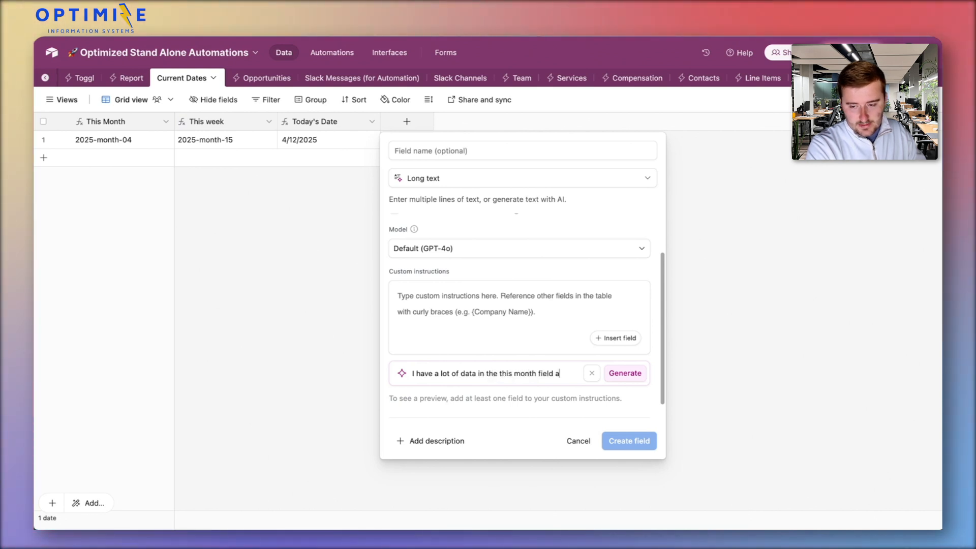
pyautogui.write('nd it has ')
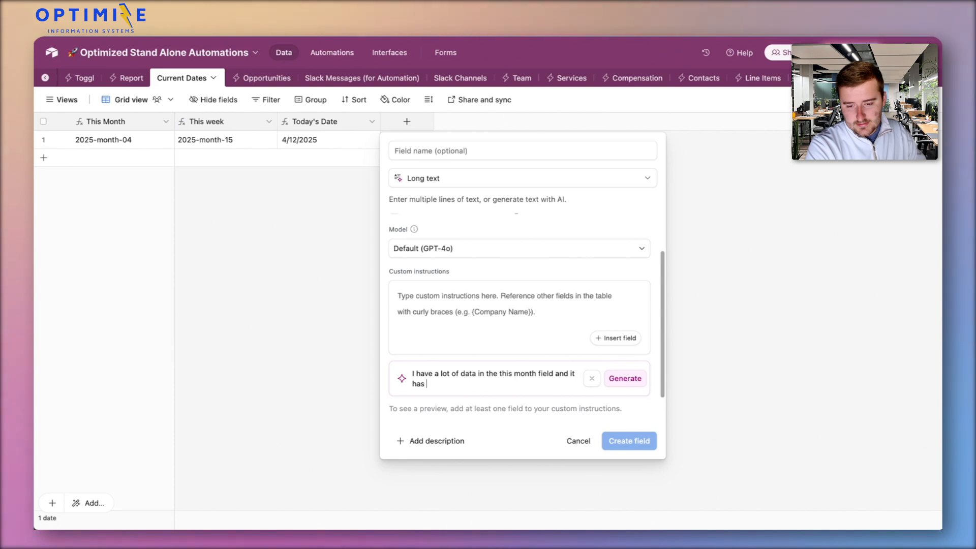
pyautogui.write('all of our applicate')
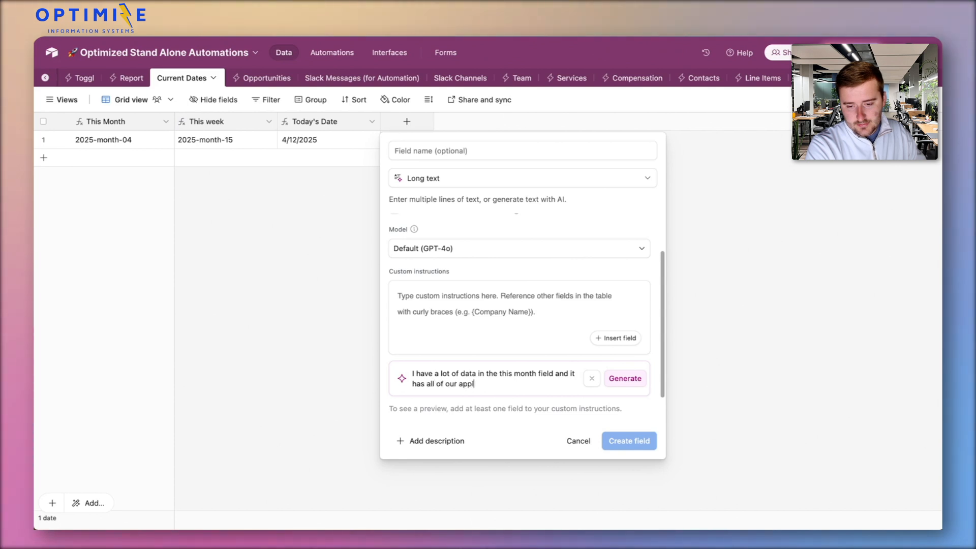
pyautogui.press('BackSpace')
pyautogui.press('BackSpace')
pyautogui.write('nt data in it. Can y')
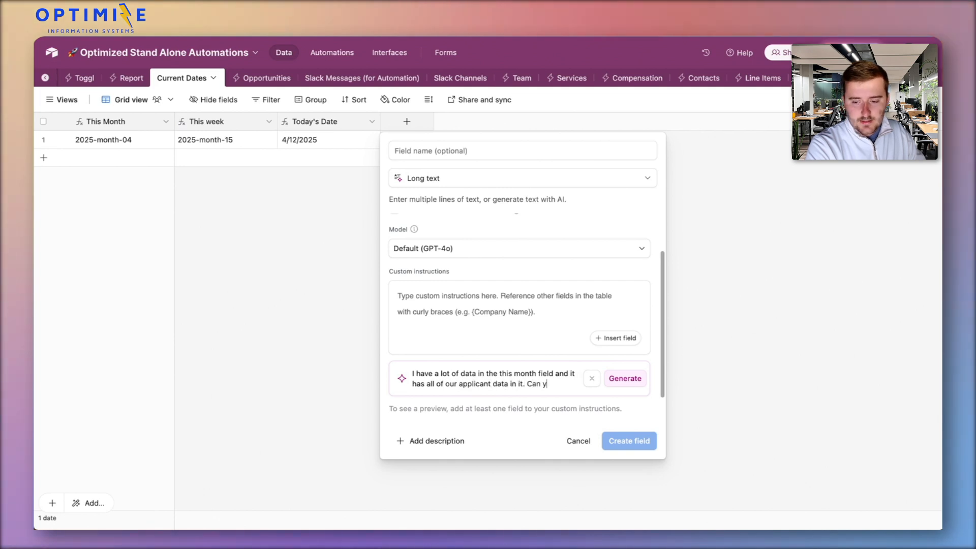
pyautogui.write('ou summarize ')
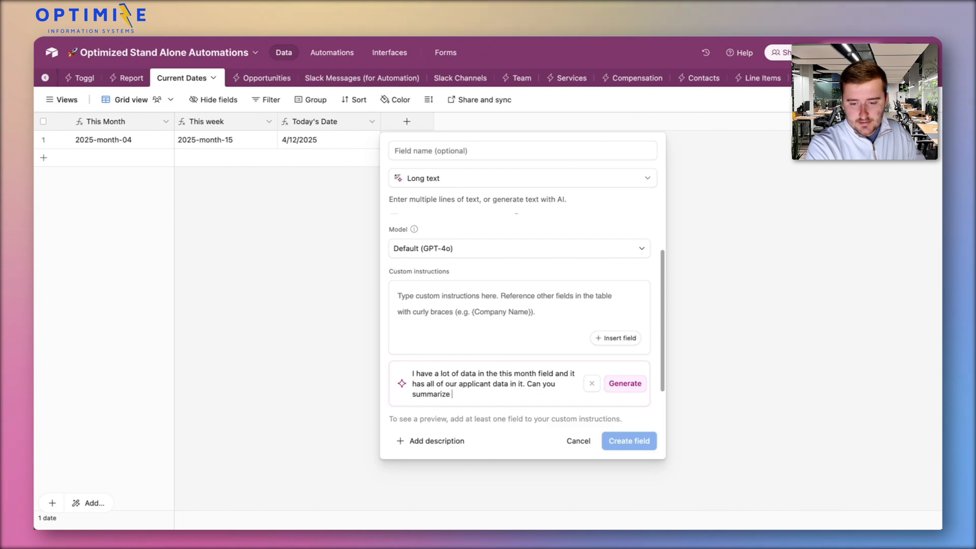
pyautogui.write('it for a messga')
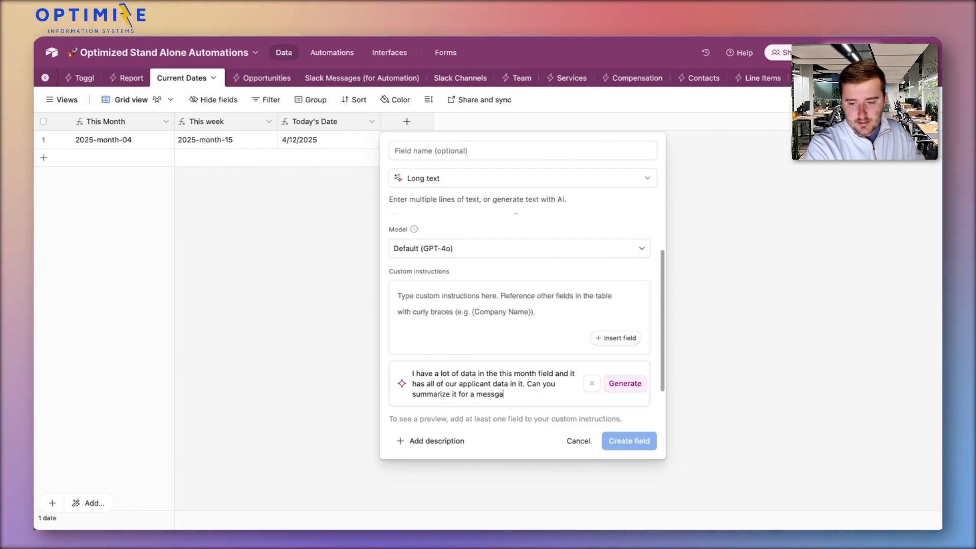
# Continue the description with "it. Can you summarize it for a message that will go into our recruiting channel"
pyautogui.press('BackSpace')
pyautogui.press('BackSpace')
pyautogui.write('ag')
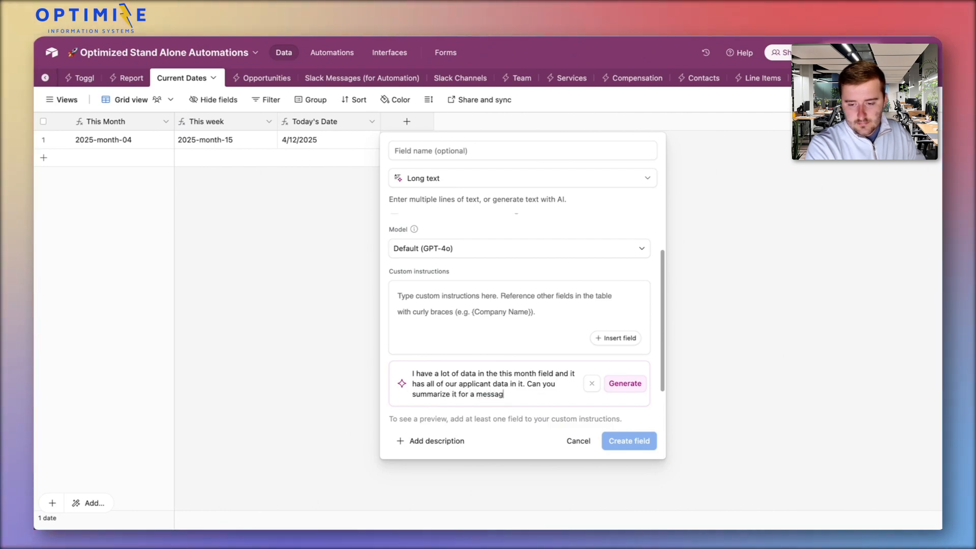
pyautogui.write('e that will ')
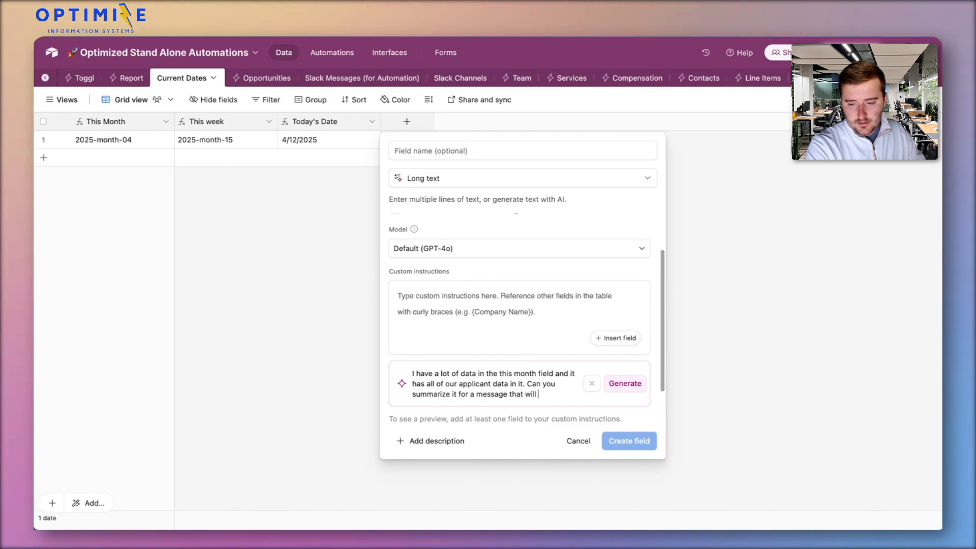
pyautogui.write('go into our recruiting')
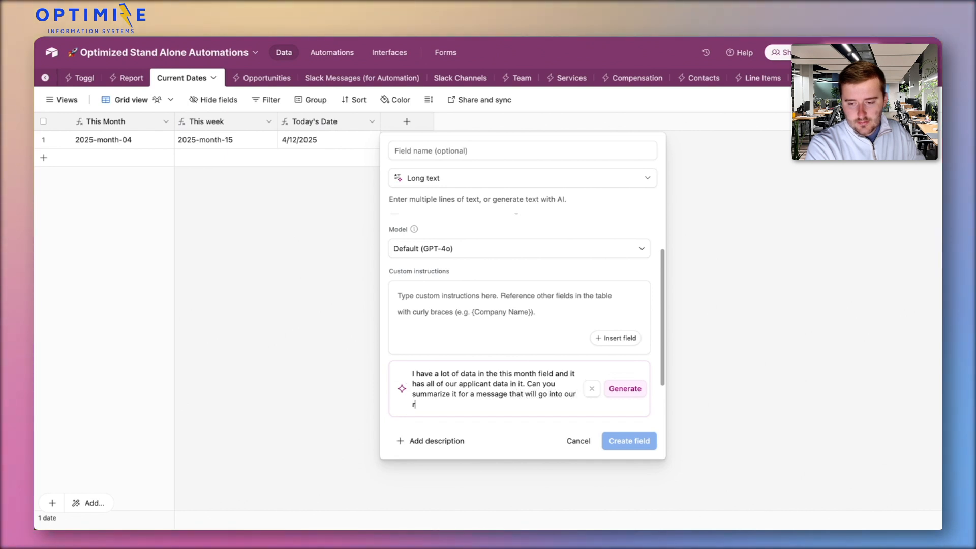
pyautogui.write(' channel')
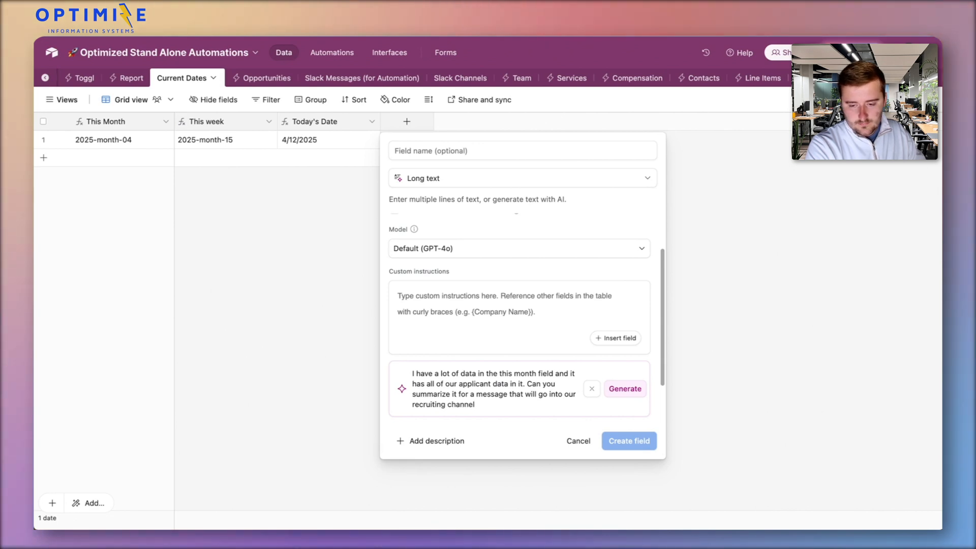
# End the description with "? It will be everyone who applied recently" and generate the custom instructions from it
pyautogui.press('BackSpace')
pyautogui.write('? It will be everyone who applied recently')
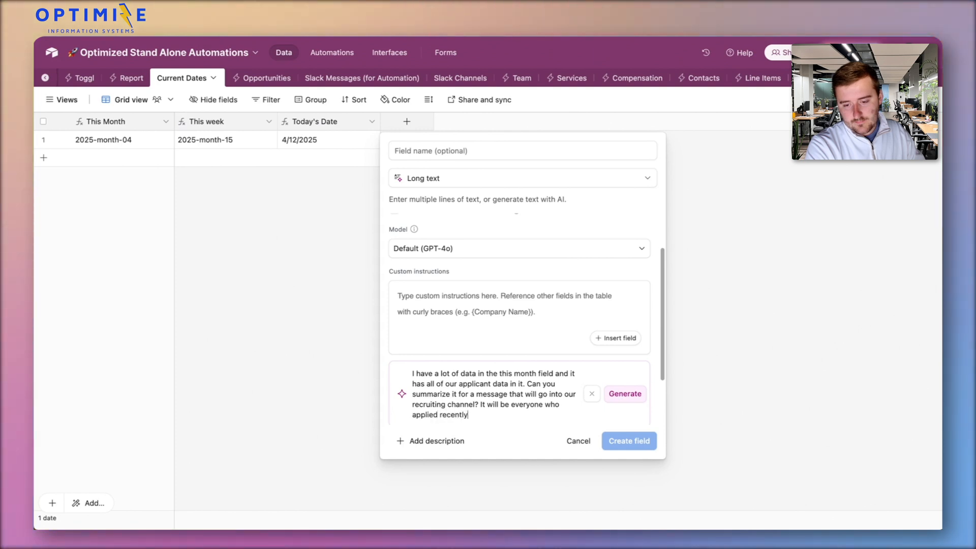
pyautogui.hotkey('ctrl', 'a')
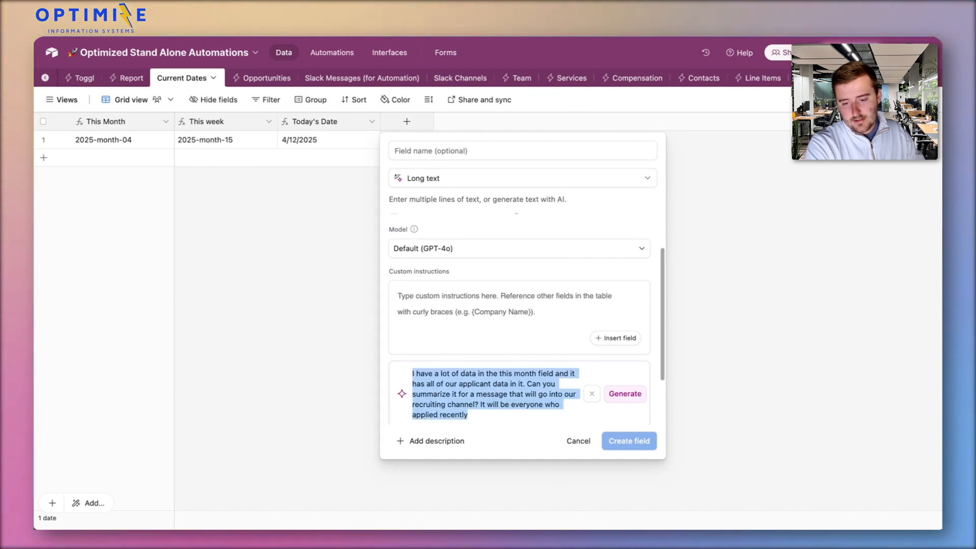
pyautogui.click(643, 400)
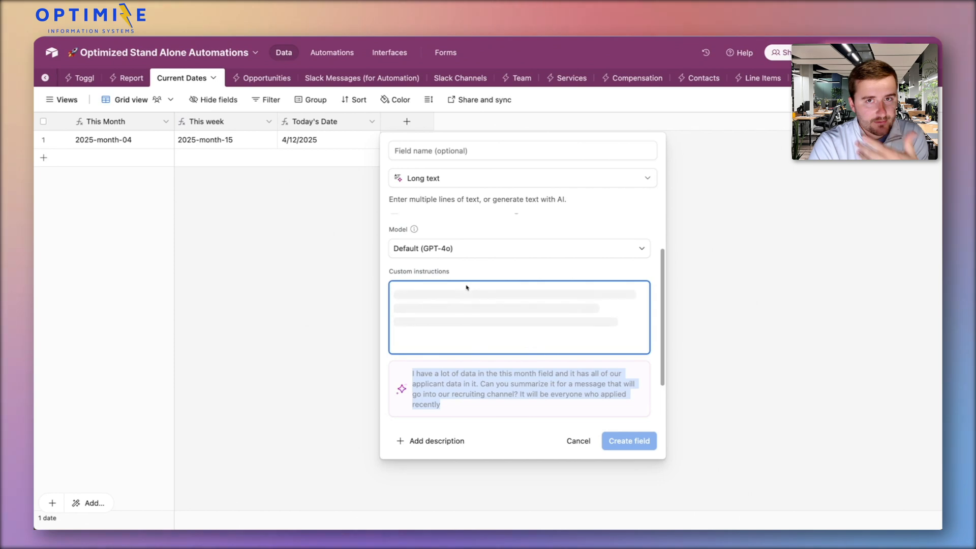
# Copy all of the generated custom instructions and paste them into the prompt of the automation's first Generate with AI action
pyautogui.scroll(-1, 464, 294)
pyautogui.scroll(-5, 464, 295)
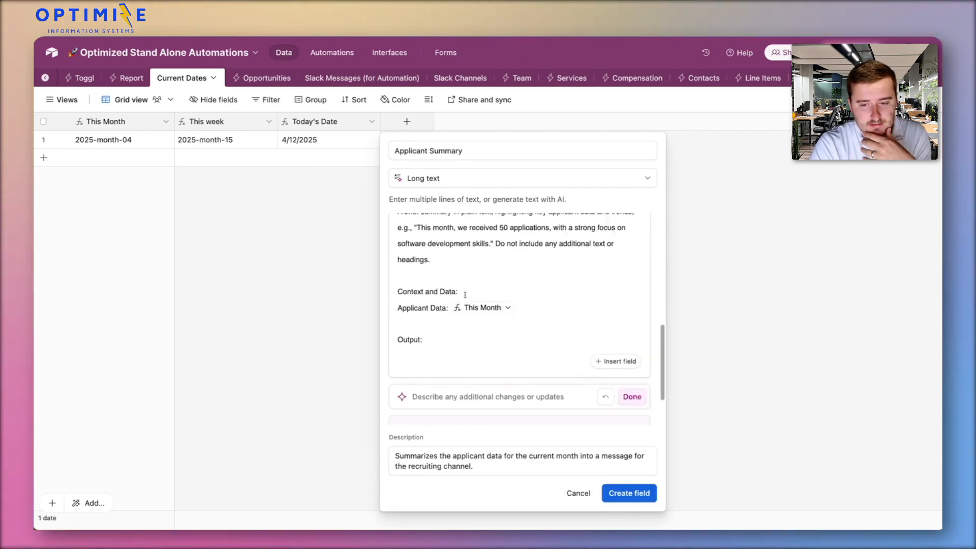
pyautogui.scroll(3, 464, 295)
pyautogui.scroll(5, 464, 295)
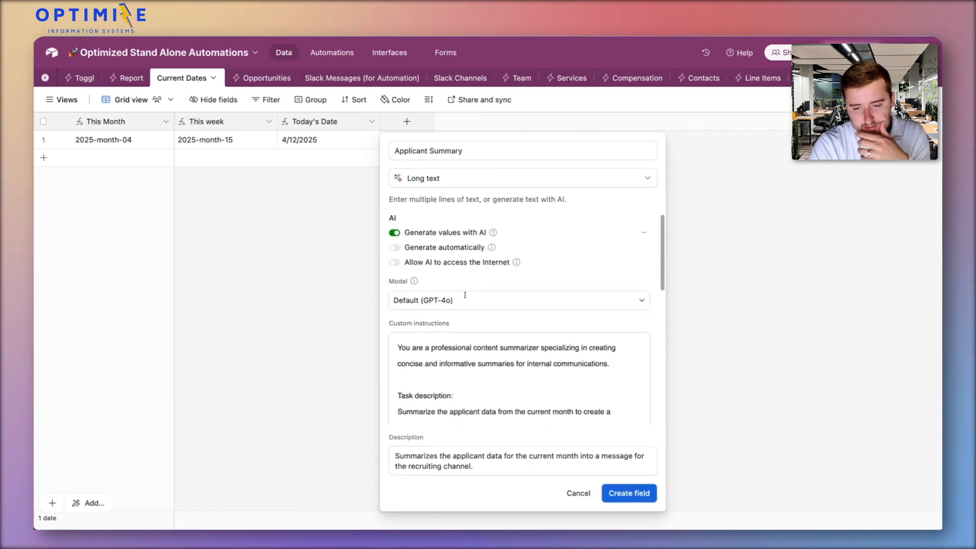
pyautogui.click(474, 351)
pyautogui.hotkey('ctrl', 'a')
pyautogui.hotkey('ctrl', 'c')
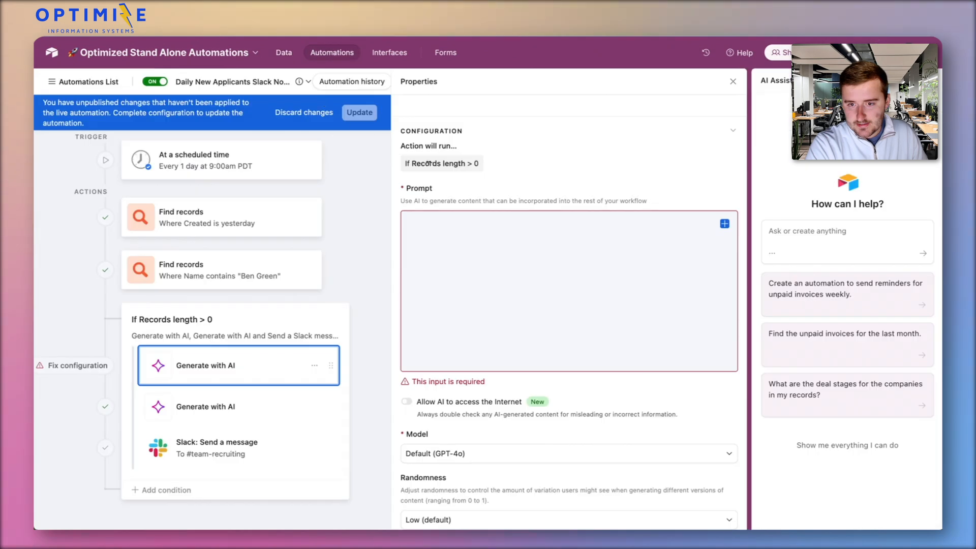
pyautogui.click(513, 228)
pyautogui.hotkey('ctrl', 'v')
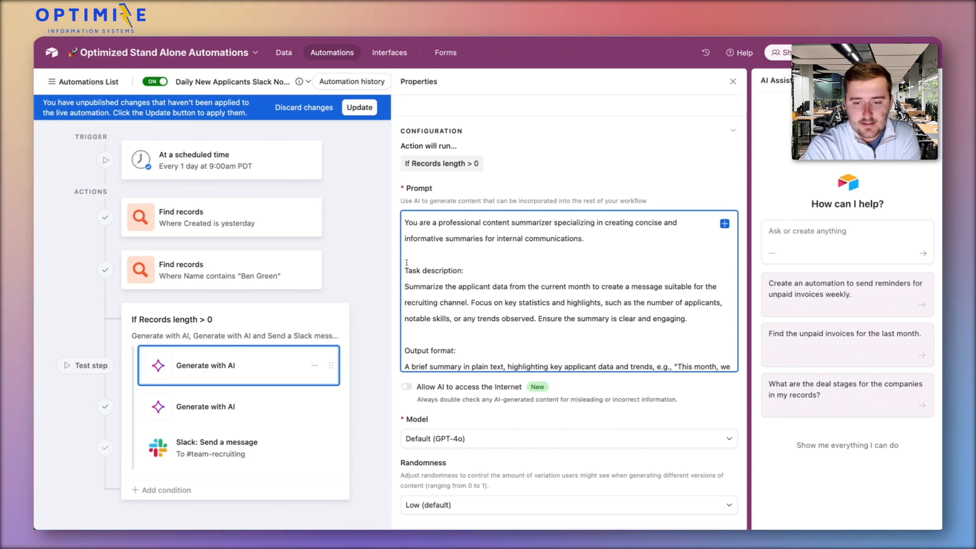
# Delete "from the current month" from the task description in the prompt
pyautogui.scroll(-1, 407, 262)
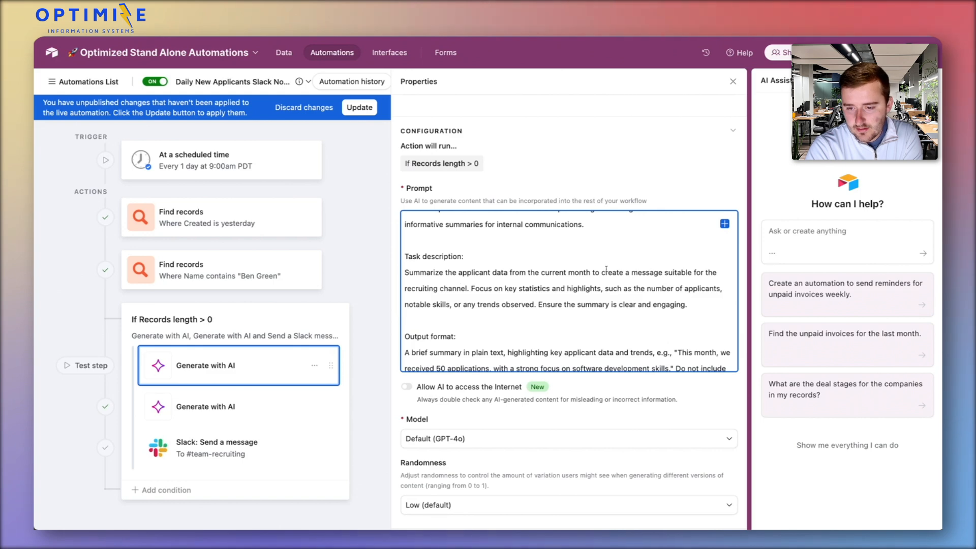
pyautogui.moveTo(510, 273); pyautogui.dragTo(590, 275)
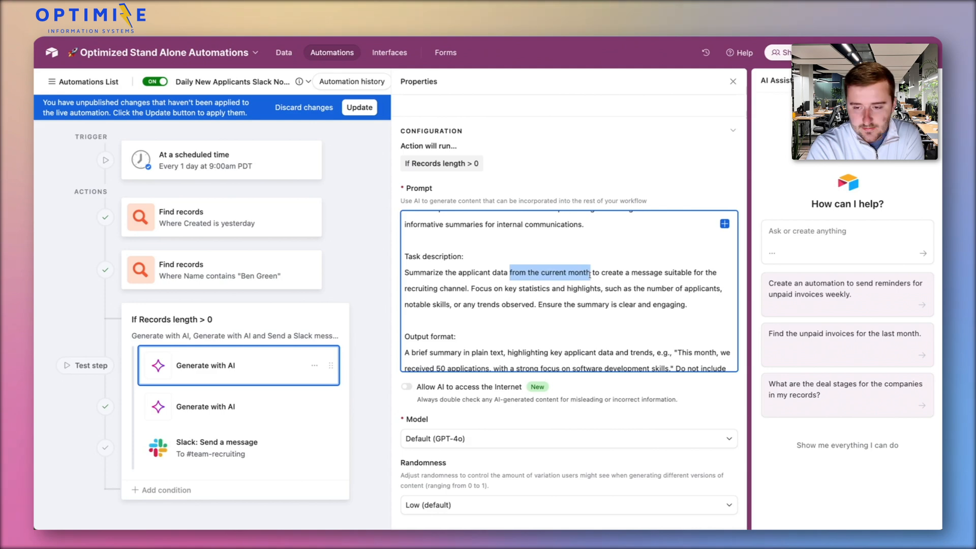
pyautogui.press('BackSpace')
pyautogui.press('BackSpace')
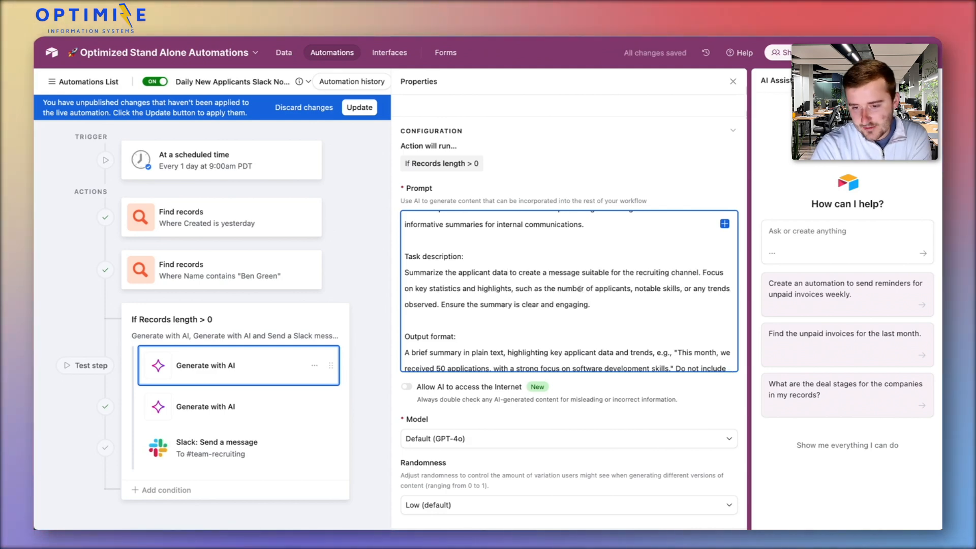
# Change "This month" to "Yesterday" in the prompt's output format example
pyautogui.scroll(-3, 554, 300)
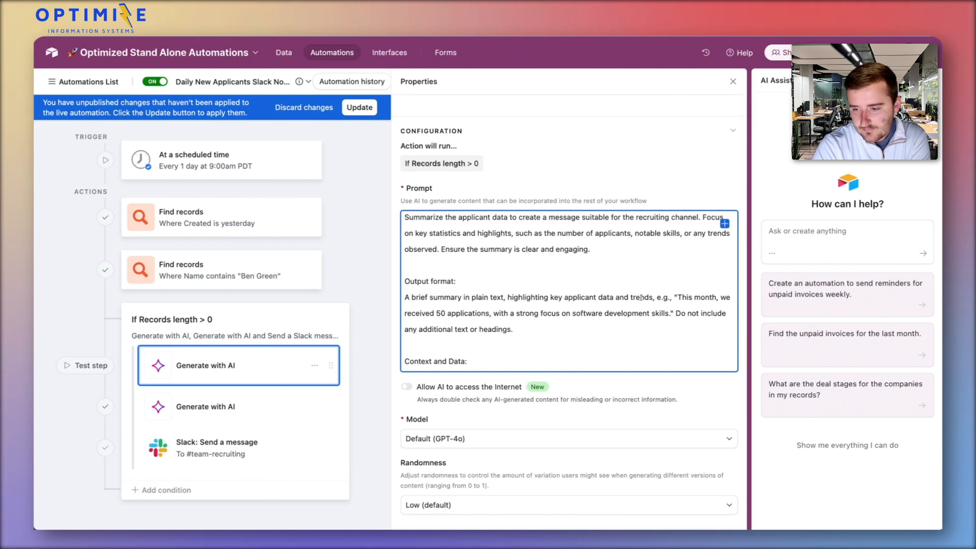
pyautogui.doubleClick(686, 297)
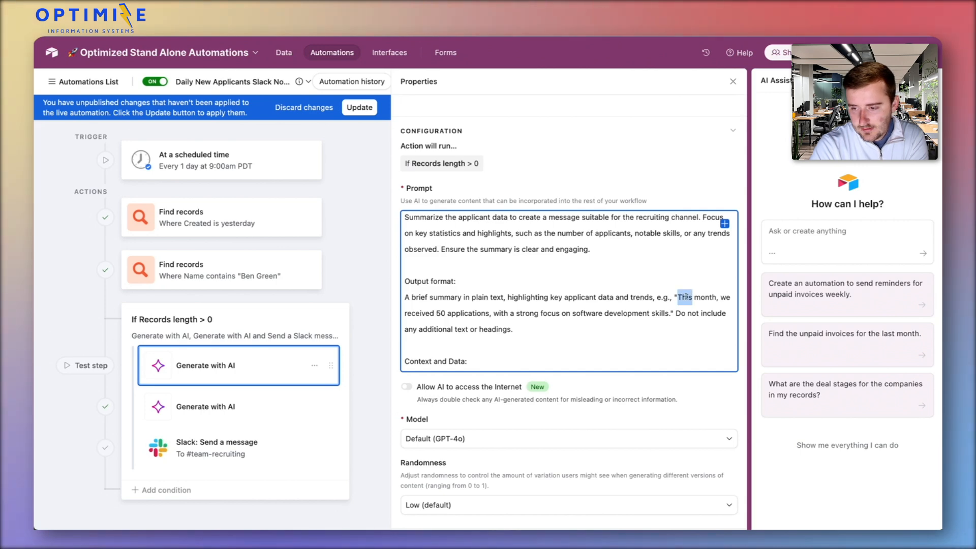
pyautogui.write('Yesterday')
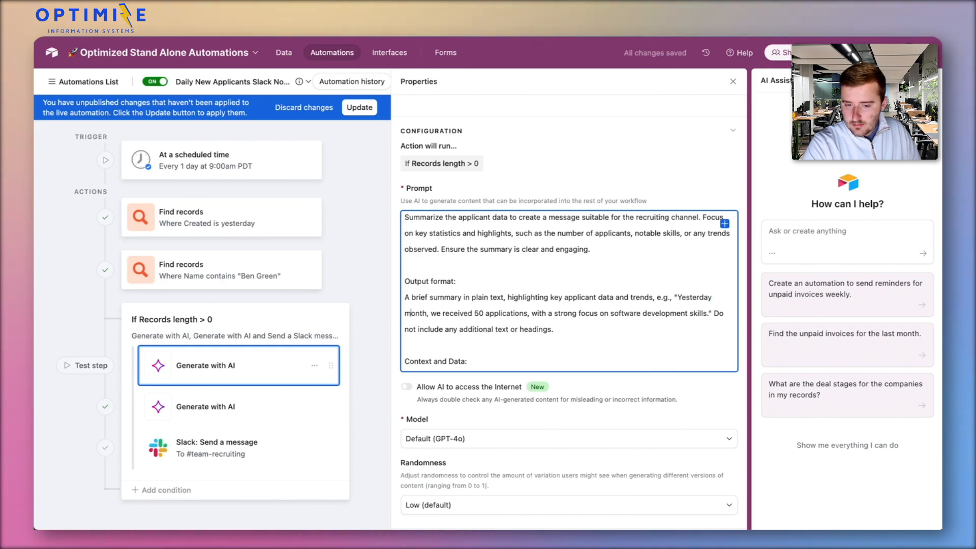
pyautogui.doubleClick(423, 312)
pyautogui.press('BackSpace')
pyautogui.press('BackSpace')
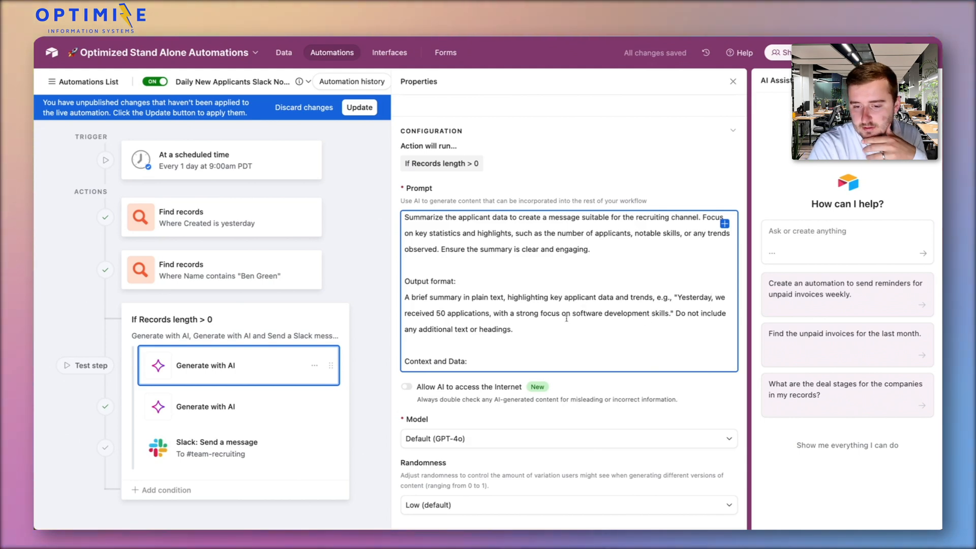
# End the output format section with "Please also include a list of the people who applied and summaries on each."
pyautogui.scroll(-1, 566, 319)
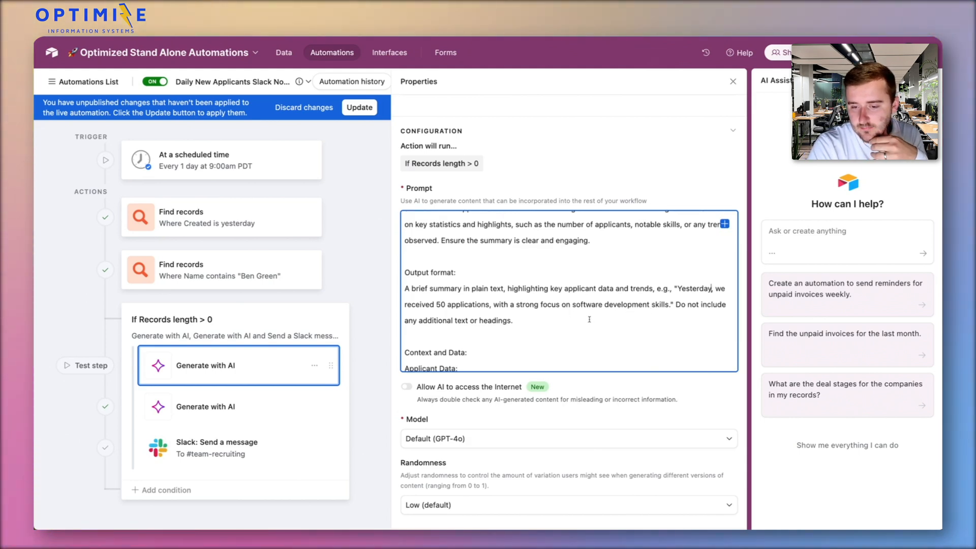
pyautogui.scroll(-1, 587, 320)
pyautogui.scroll(1, 586, 320)
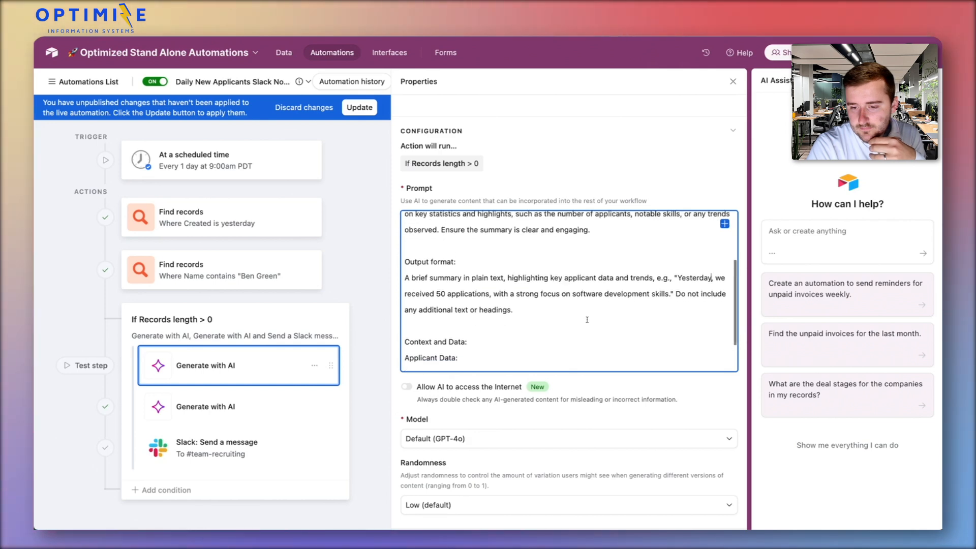
pyautogui.click(575, 312)
pyautogui.write('Please also ')
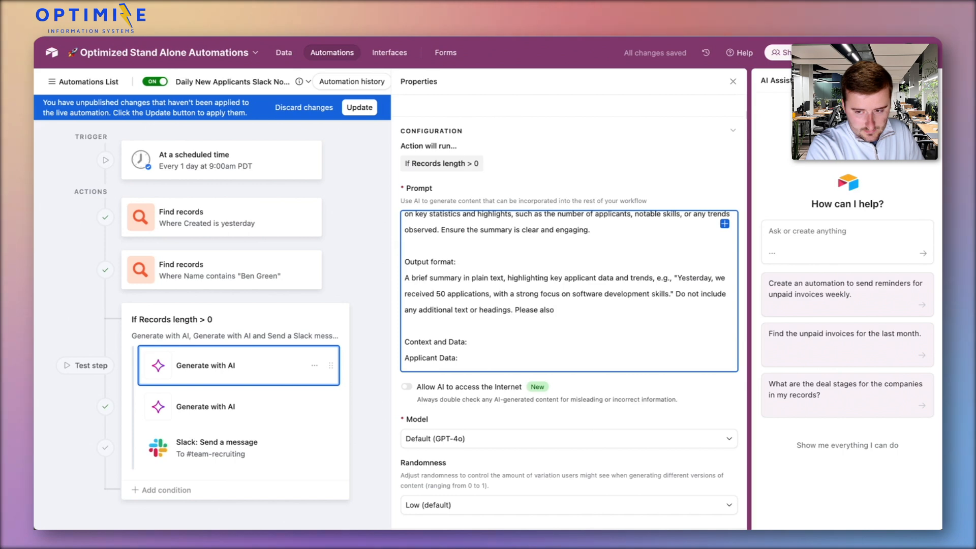
pyautogui.write('include a')
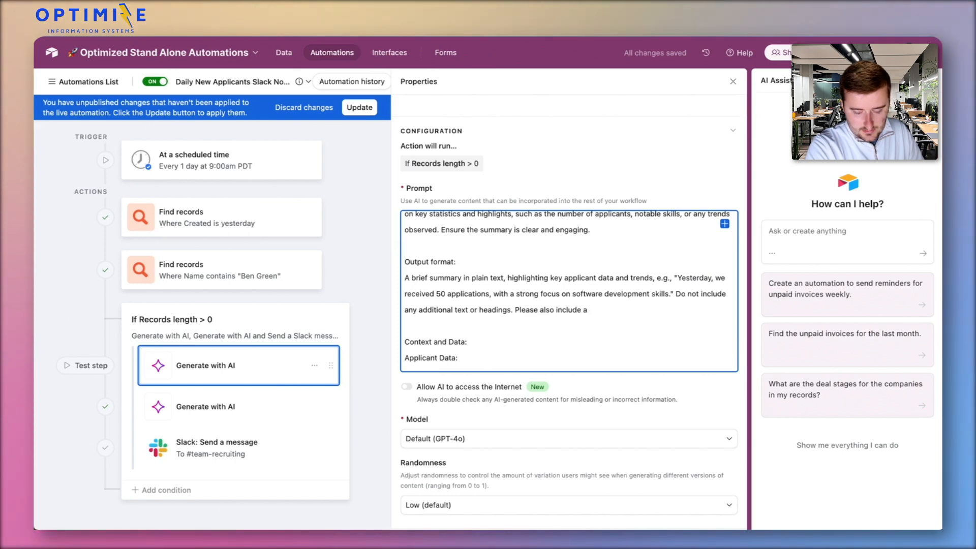
pyautogui.write(' list of the people')
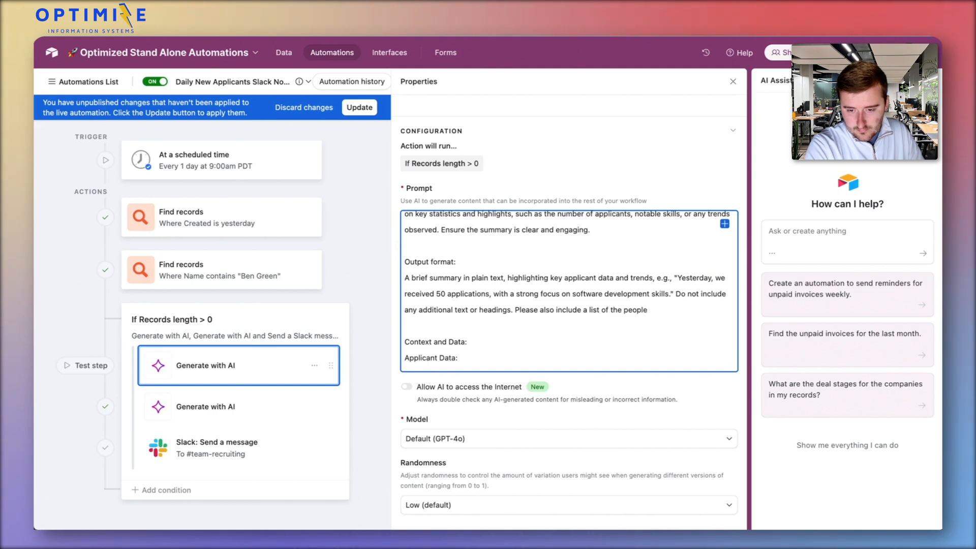
pyautogui.scroll(-1, 569, 291)
pyautogui.write('ple')
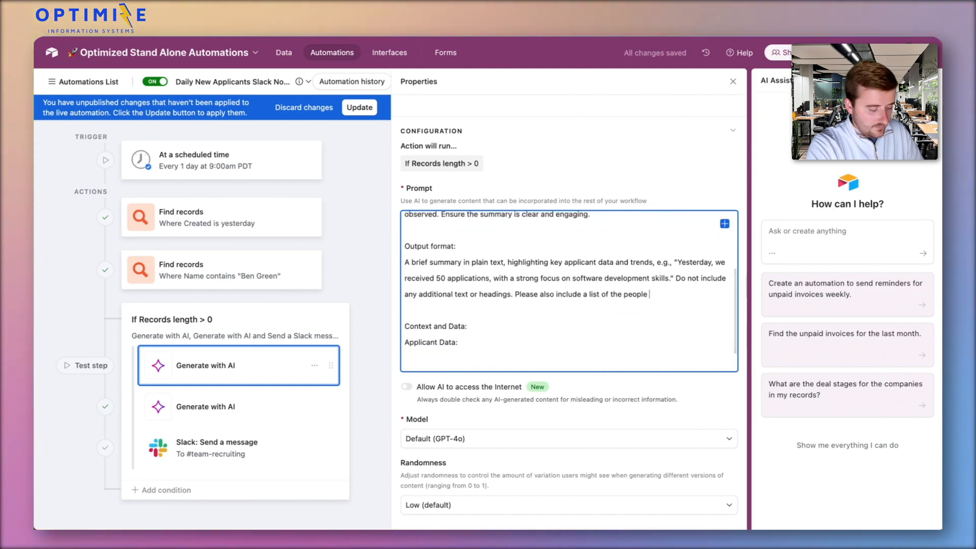
pyautogui.write(' who applied a')
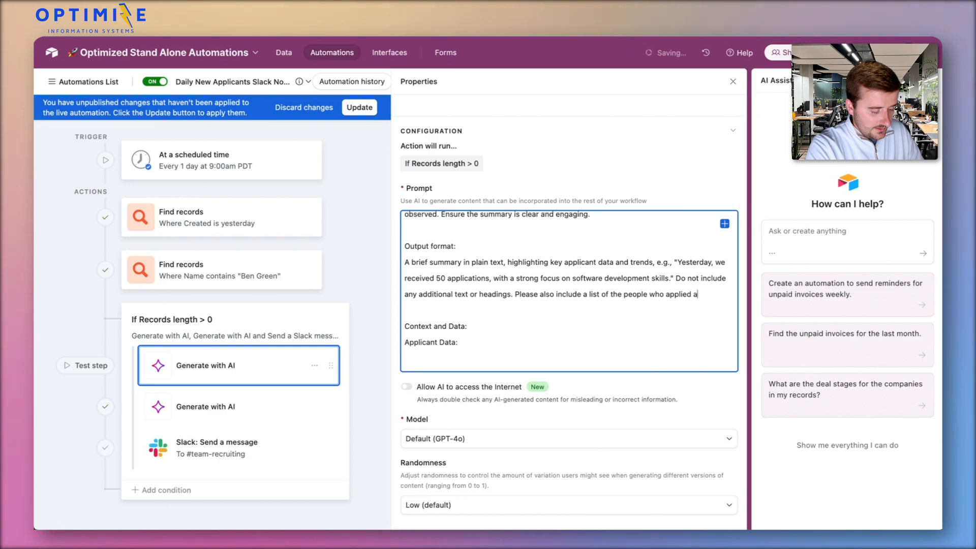
pyautogui.write('nd summaries on e')
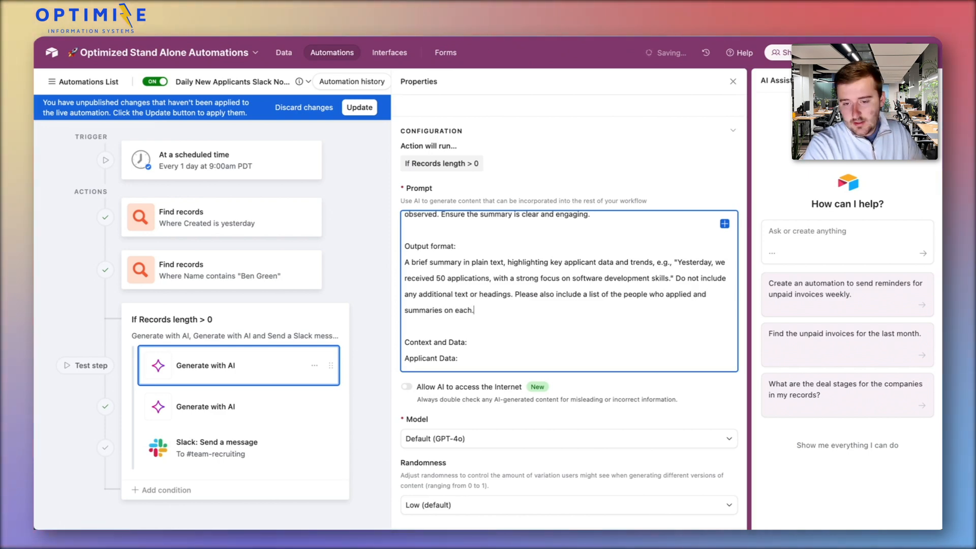
pyautogui.write('ach.')
# Insert the second Find records action's records after "Applicant Data:" as a list with all fields selected
pyautogui.scroll(-3, 483, 302)
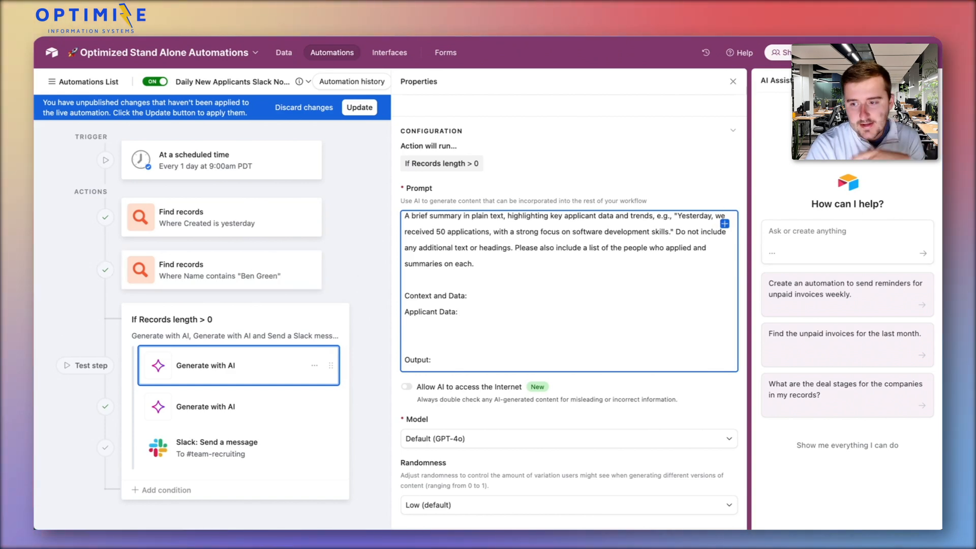
pyautogui.click(725, 224)
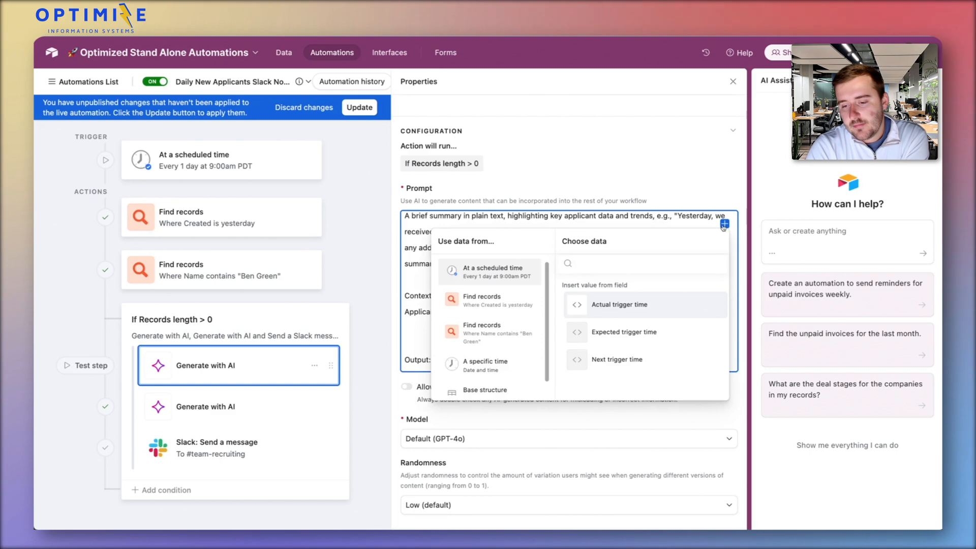
pyautogui.press('Escape')
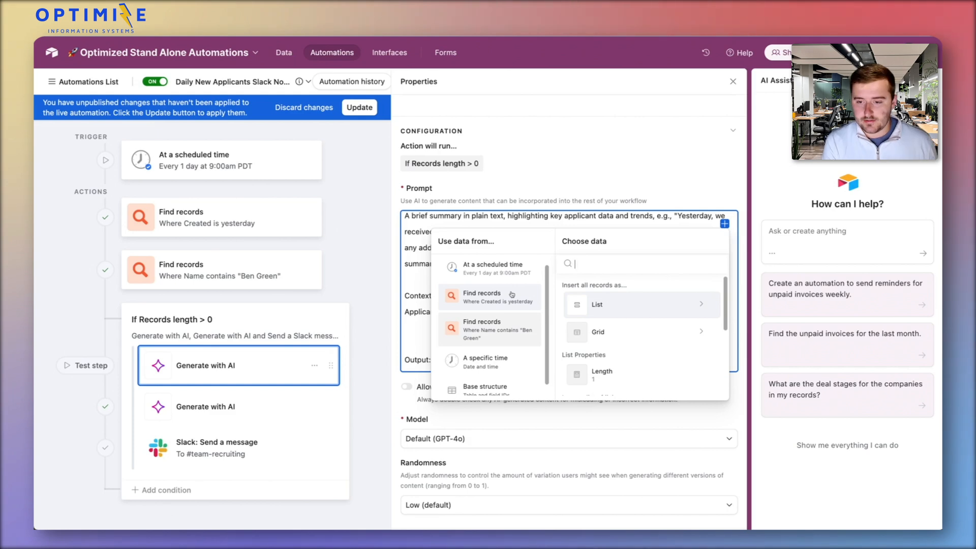
pyautogui.click(645, 308)
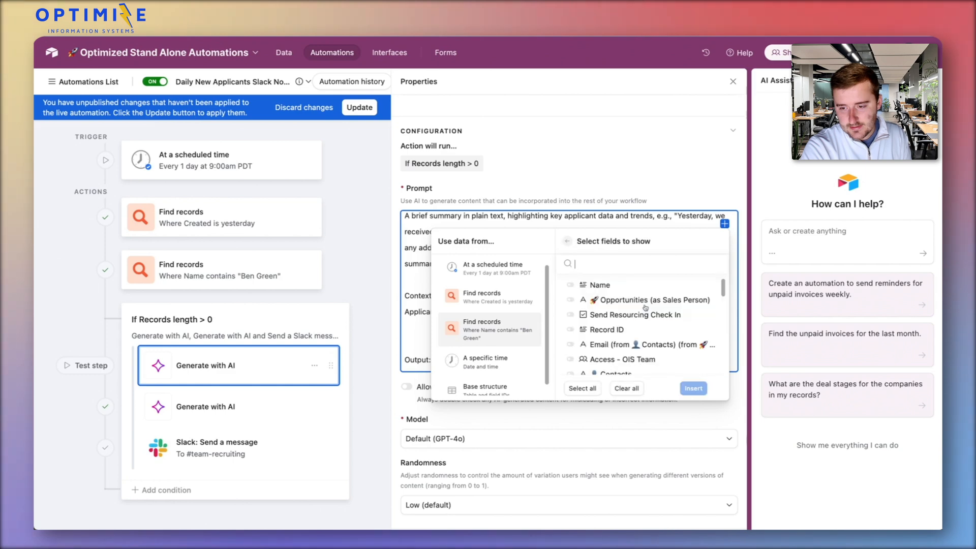
pyautogui.click(582, 389)
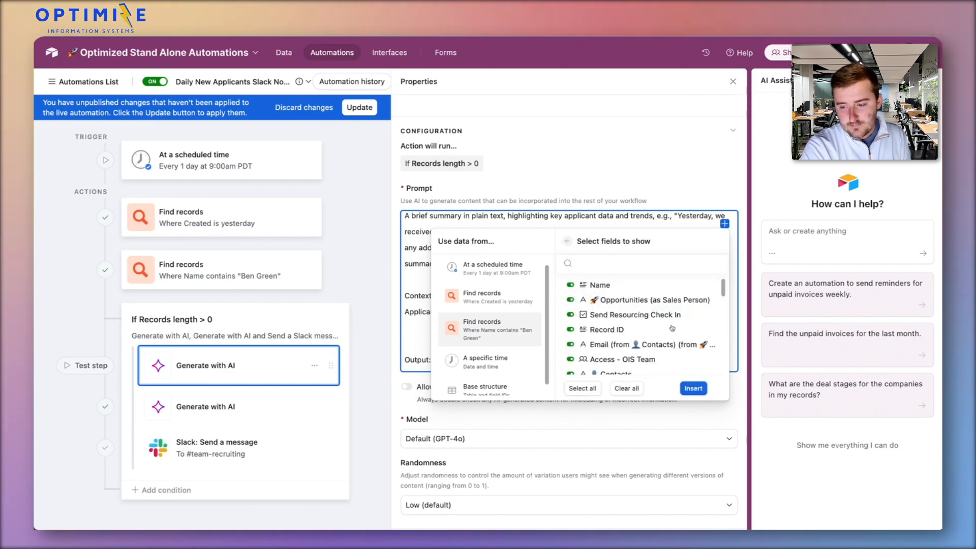
pyautogui.click(695, 389)
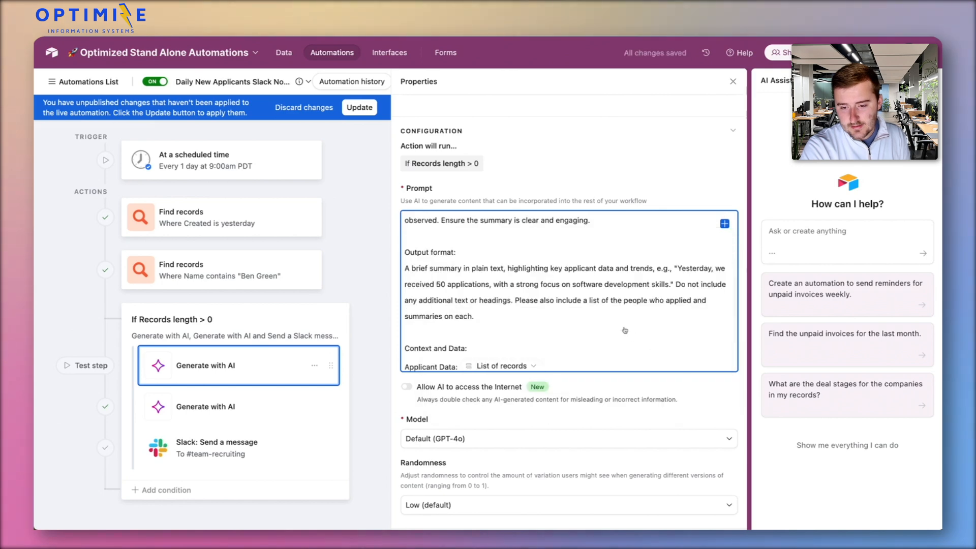
# Test the first Generate with AI action and view its AI generated response in the results
pyautogui.scroll(-2, 625, 329)
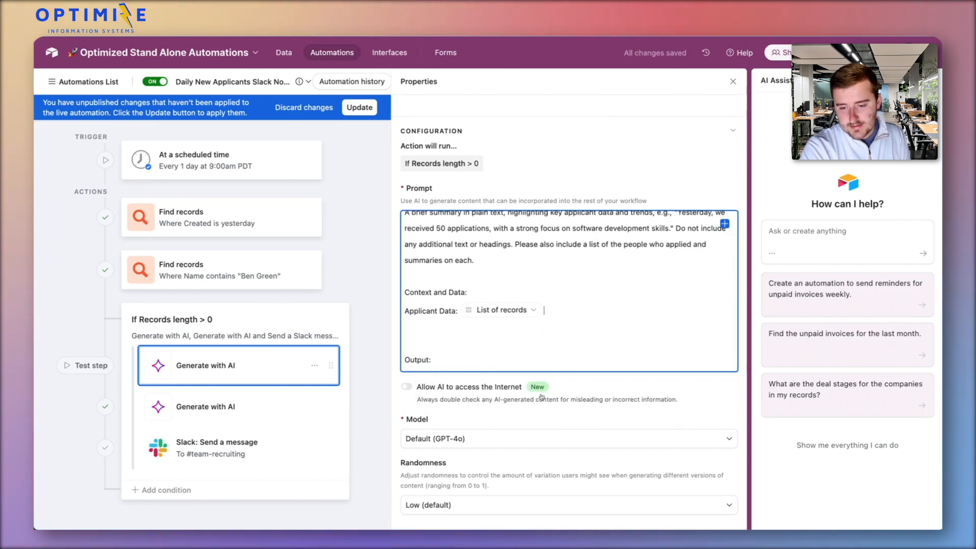
pyautogui.scroll(-1, 462, 371)
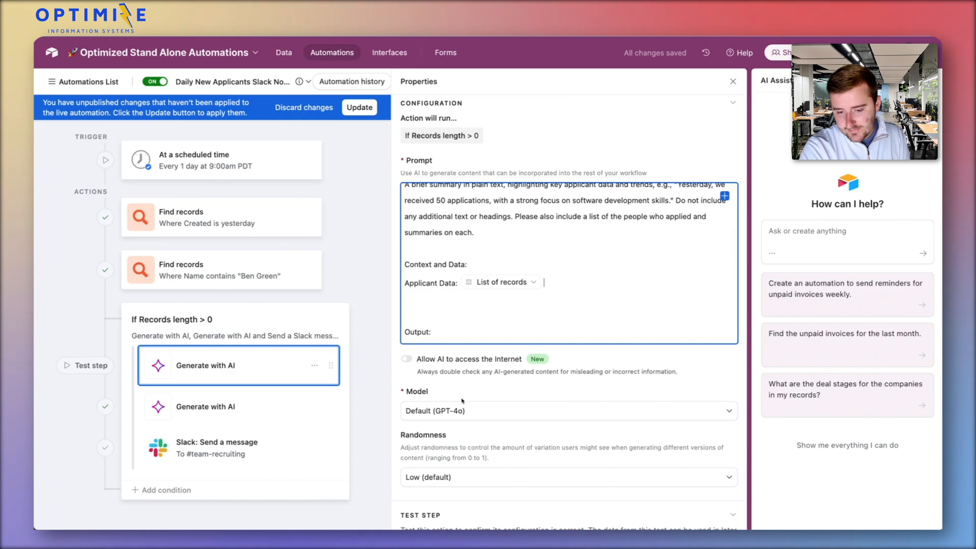
pyautogui.scroll(-2, 461, 409)
pyautogui.scroll(5, 480, 395)
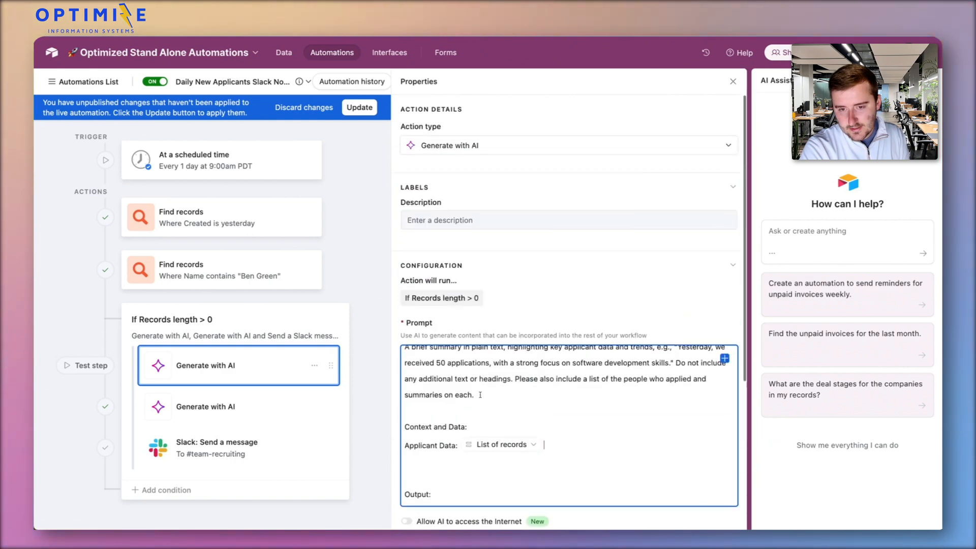
pyautogui.scroll(-5, 480, 394)
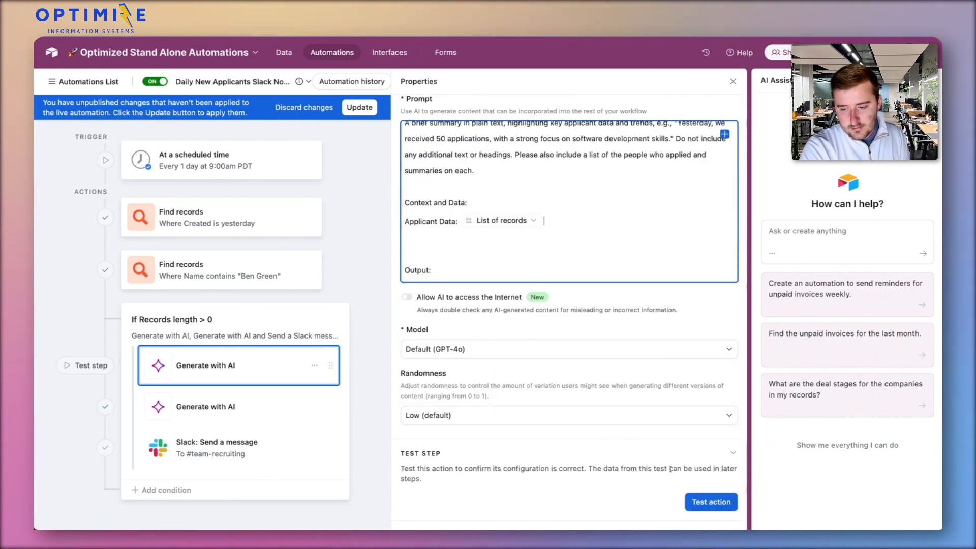
pyautogui.click(717, 505)
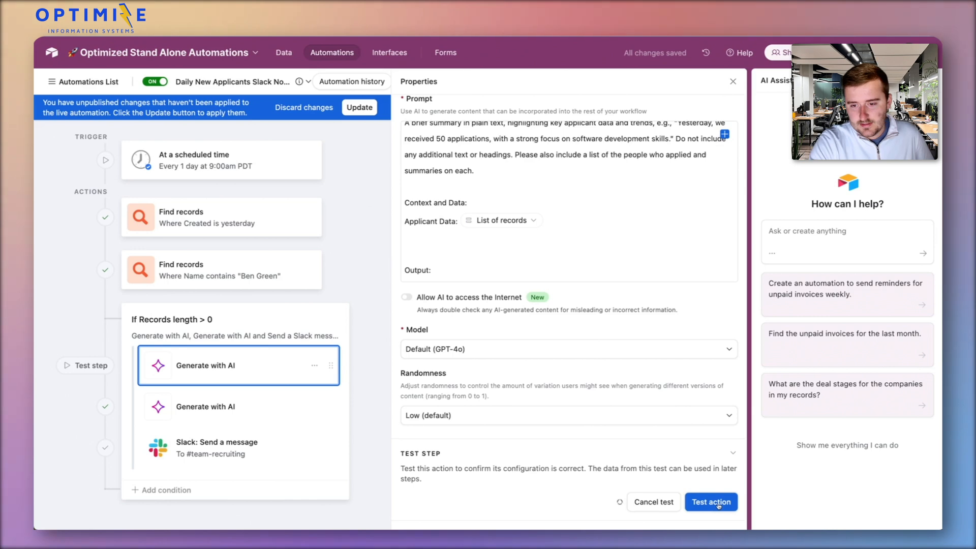
pyautogui.click(719, 505)
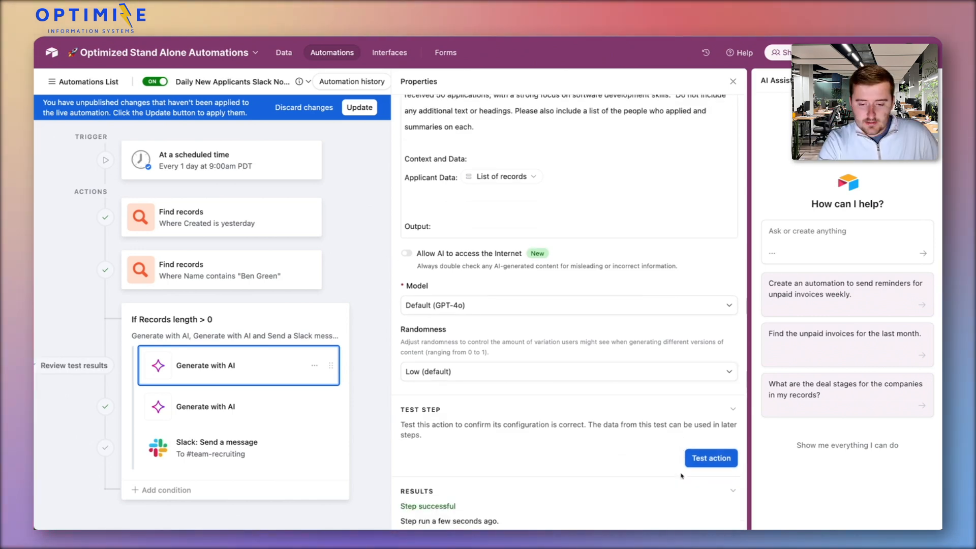
pyautogui.scroll(-2, 682, 475)
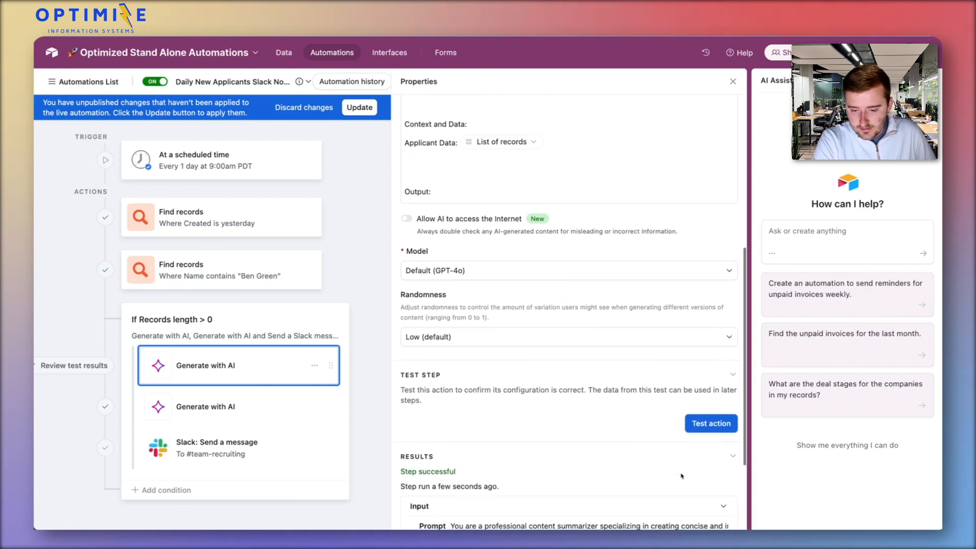
pyautogui.scroll(-1, 679, 477)
pyautogui.scroll(-3, 676, 478)
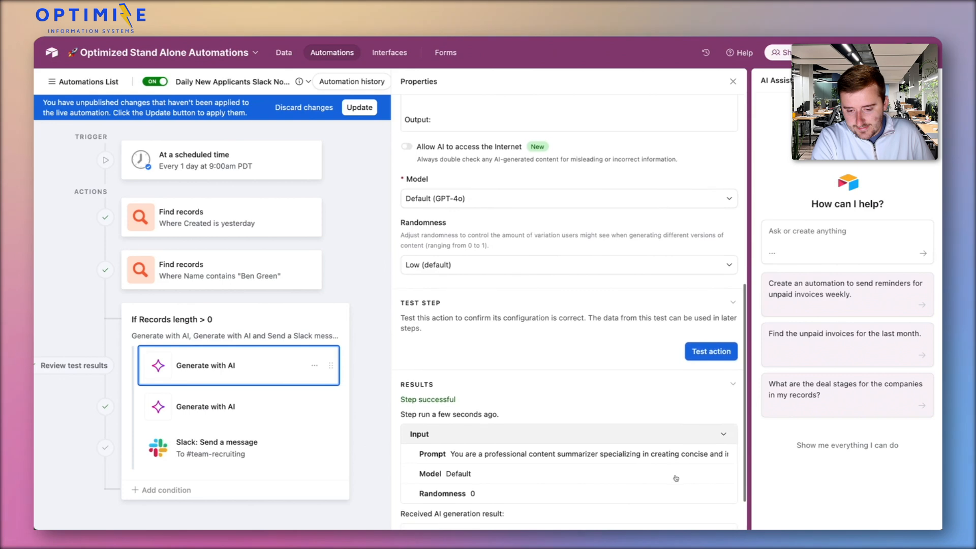
pyautogui.scroll(-3, 676, 477)
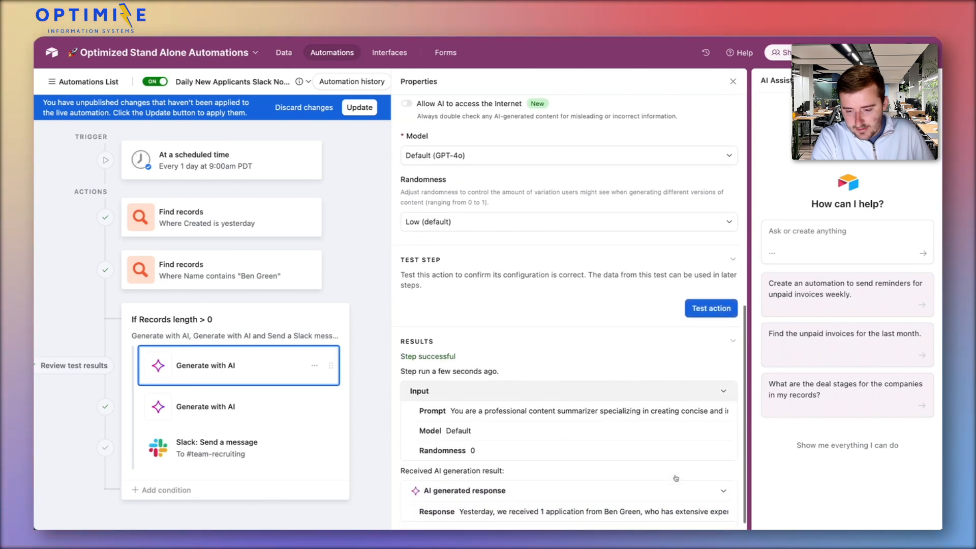
pyautogui.scroll(-1, 677, 478)
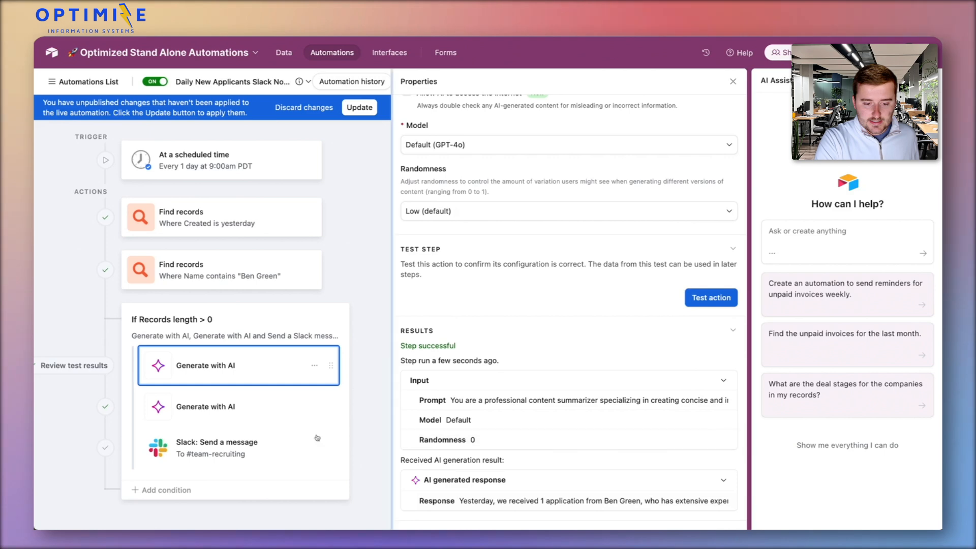
# Open the Slack message action for #team-recruiting and examine its message text and inserted response
pyautogui.click(272, 444)
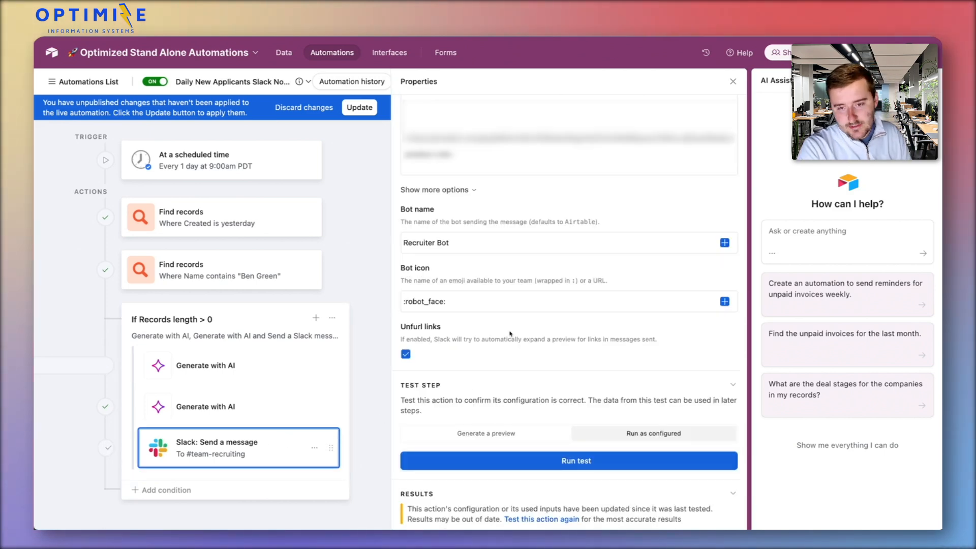
pyautogui.scroll(5, 511, 331)
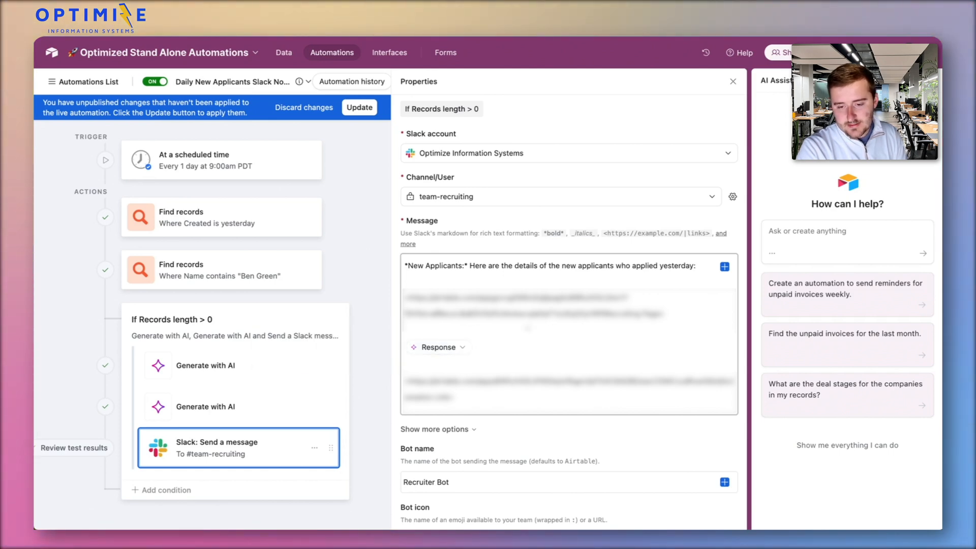
pyautogui.click(467, 397)
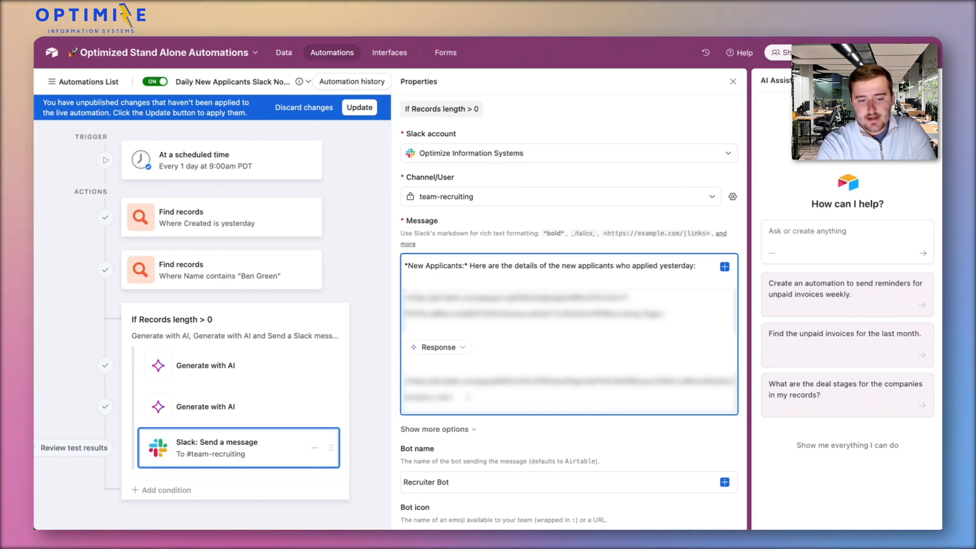
# Return to the first Generate with AI action and review its prompt and test results
pyautogui.click(316, 356)
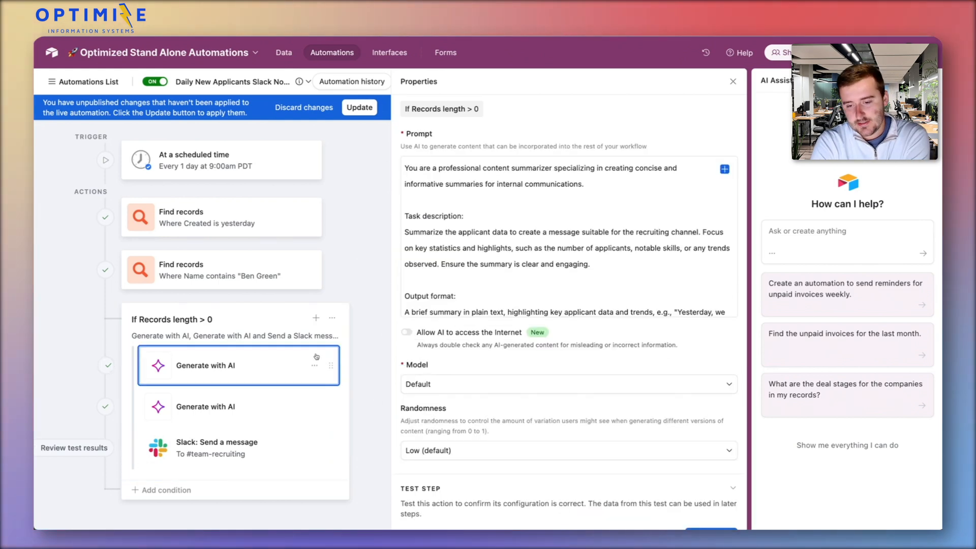
pyautogui.scroll(-5, 504, 244)
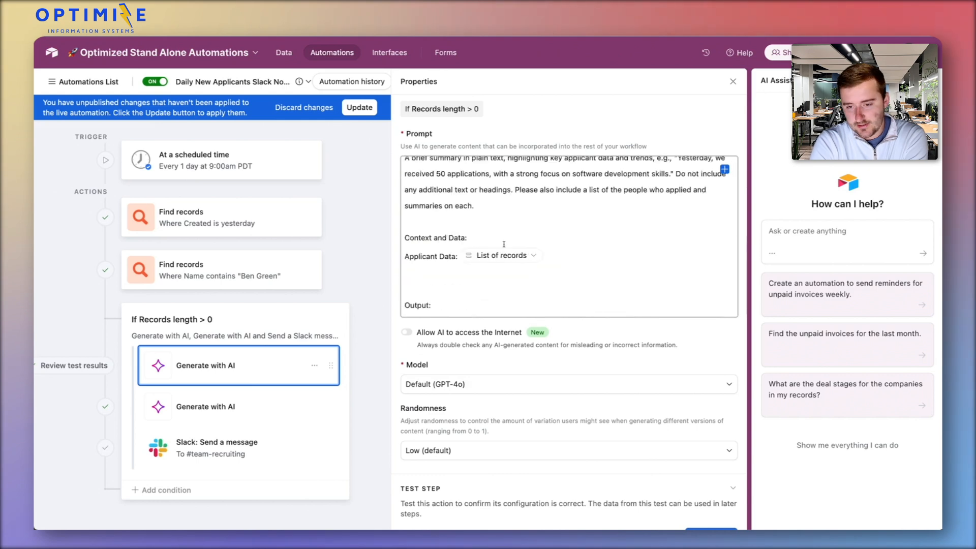
pyautogui.scroll(10, 504, 244)
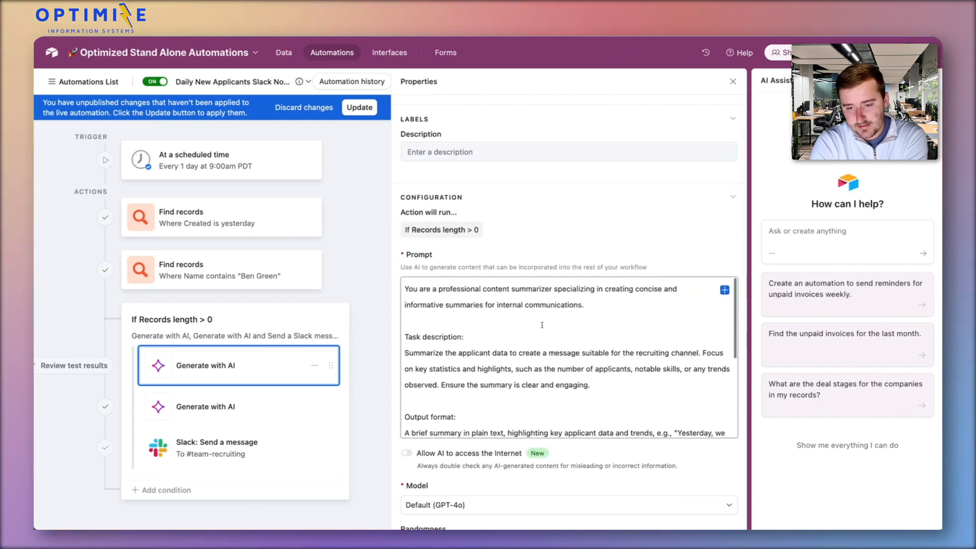
pyautogui.scroll(-7, 488, 447)
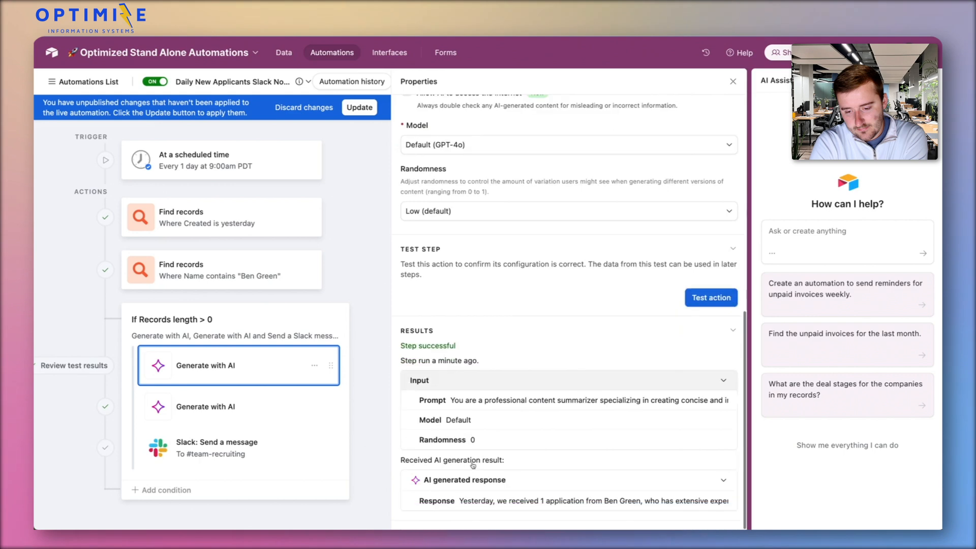
# In the Applicant Summary field's AI settings, regenerate the prompt with the request "i want to have updates and summaries on each individual applicant"
pyautogui.scroll(4, 504, 250)
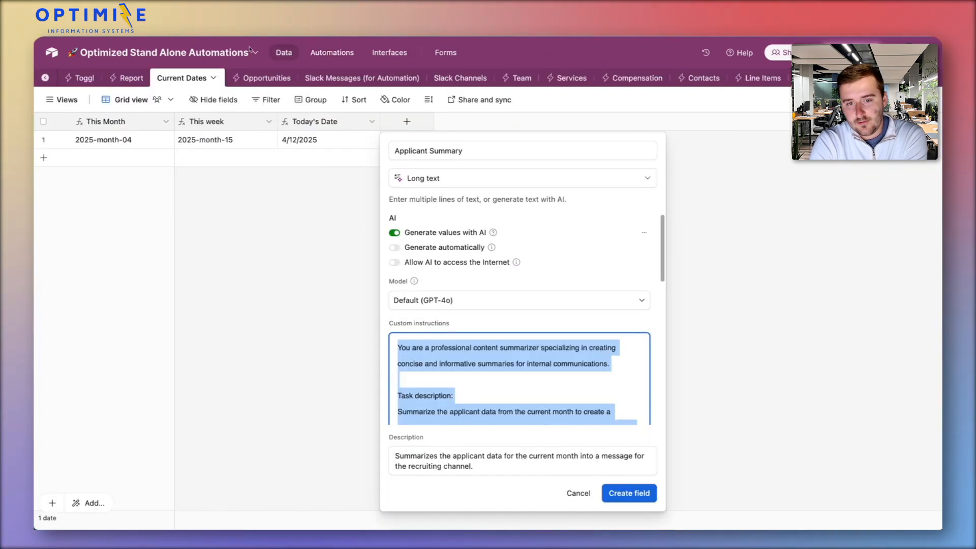
pyautogui.scroll(-10, 544, 323)
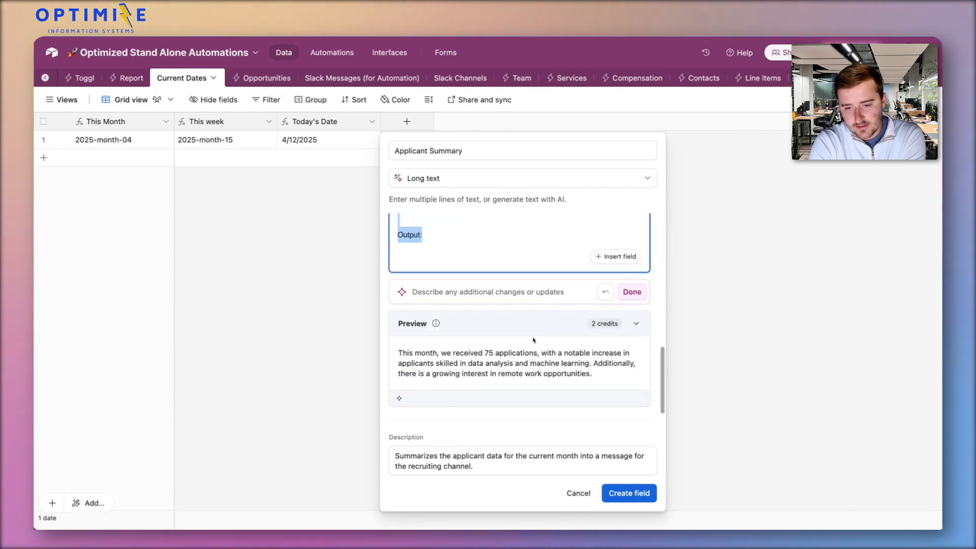
pyautogui.click(510, 298)
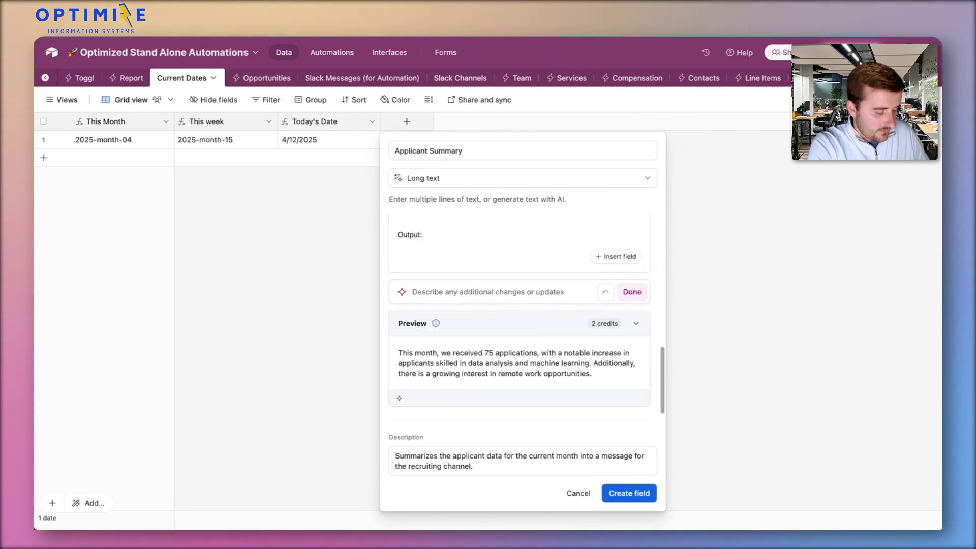
pyautogui.write('i want to have')
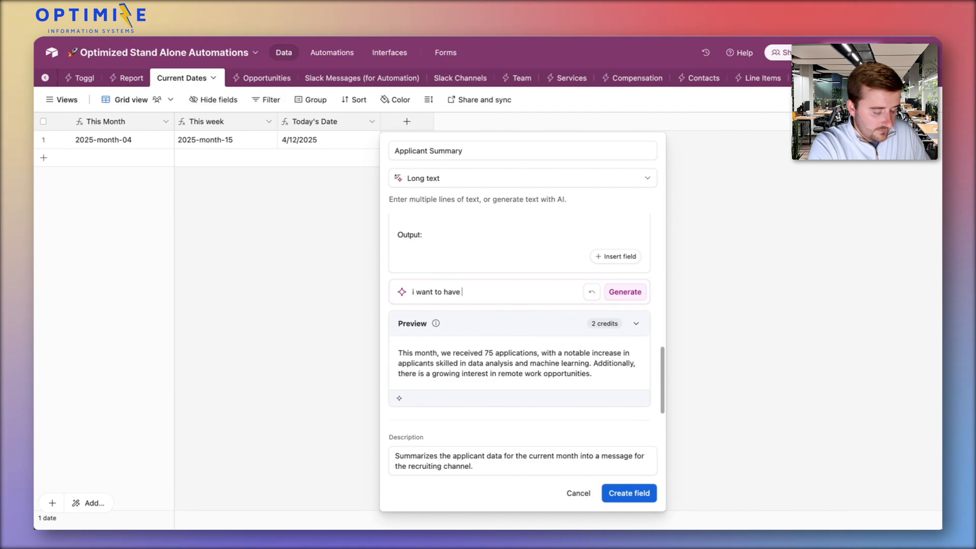
pyautogui.write(' updates')
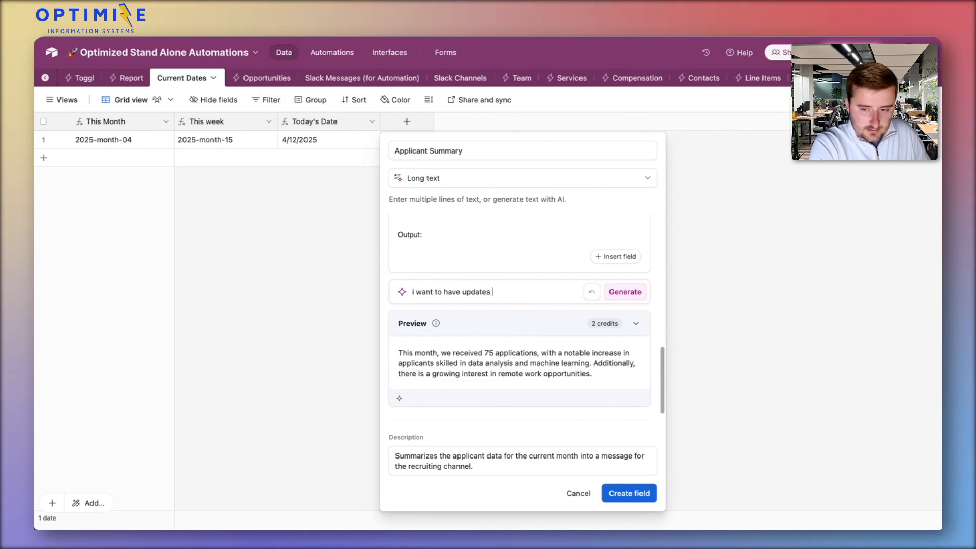
pyautogui.write(' and su')
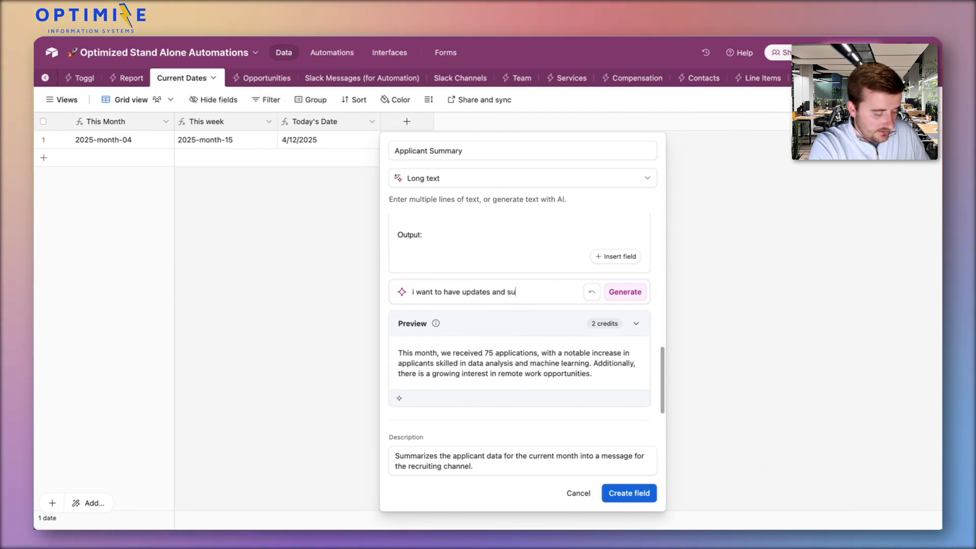
pyautogui.write('mmaries on each')
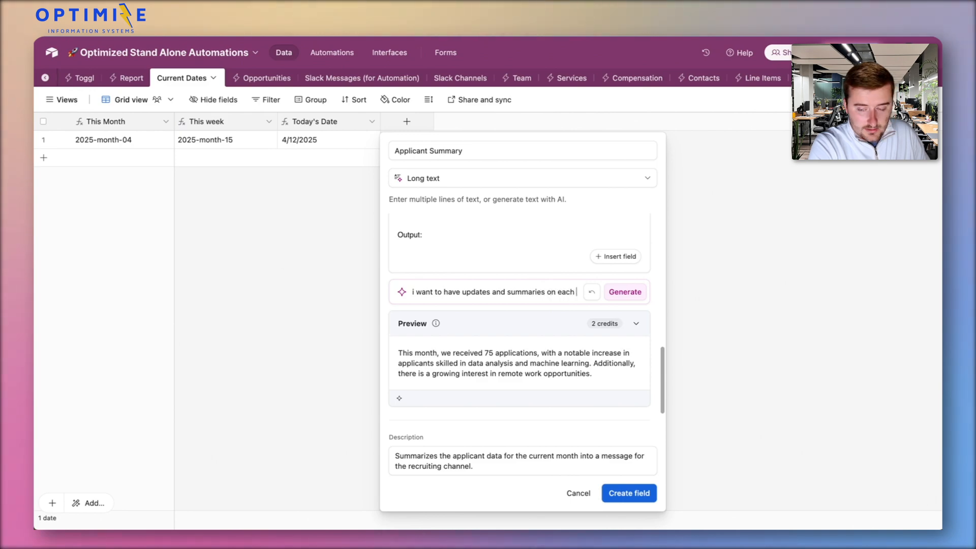
pyautogui.write(' individual applica')
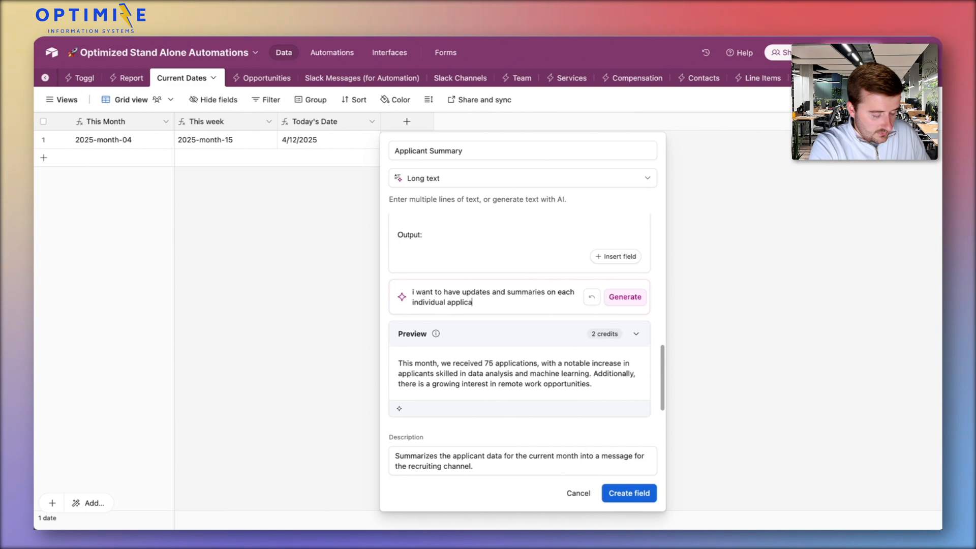
pyautogui.click(619, 299)
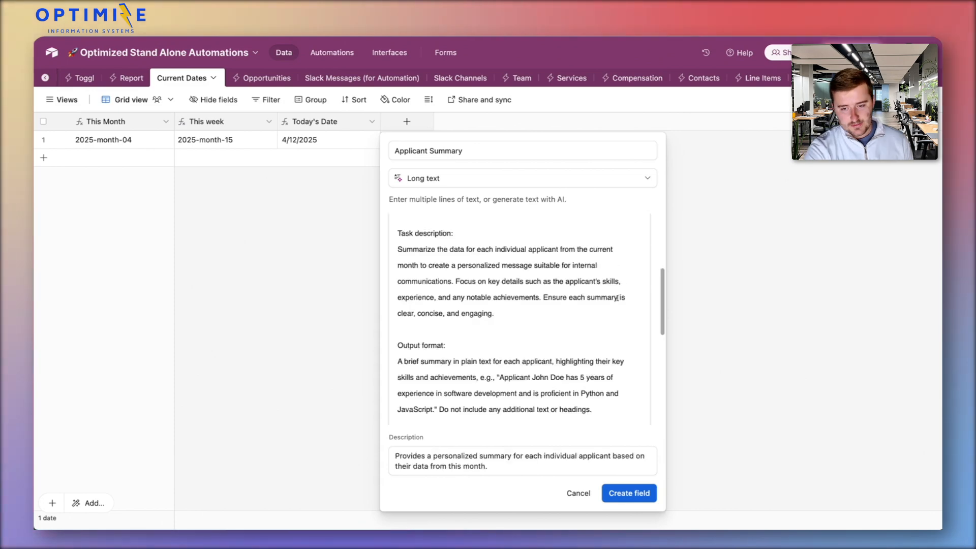
# Review the rewritten custom instructions for Applicant Summary, from the task description and output format to the applicant data and preview
pyautogui.scroll(-1, 617, 298)
pyautogui.scroll(5, 613, 285)
pyautogui.scroll(-10, 579, 372)
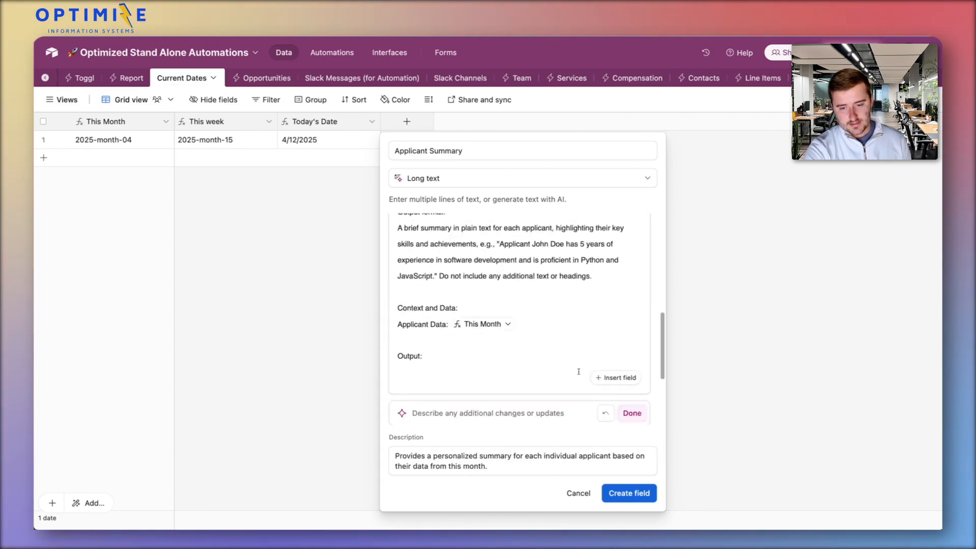
pyautogui.scroll(1, 529, 323)
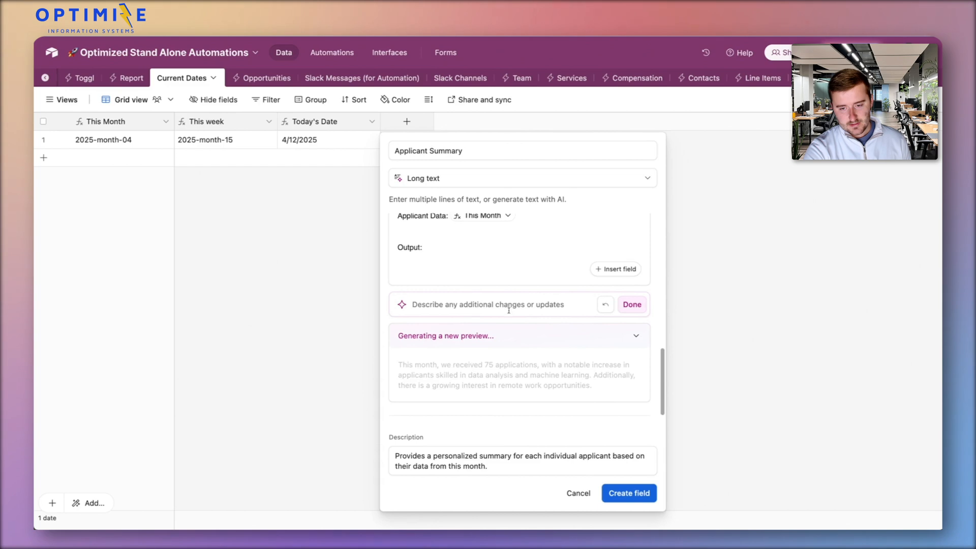
pyautogui.scroll(10, 500, 305)
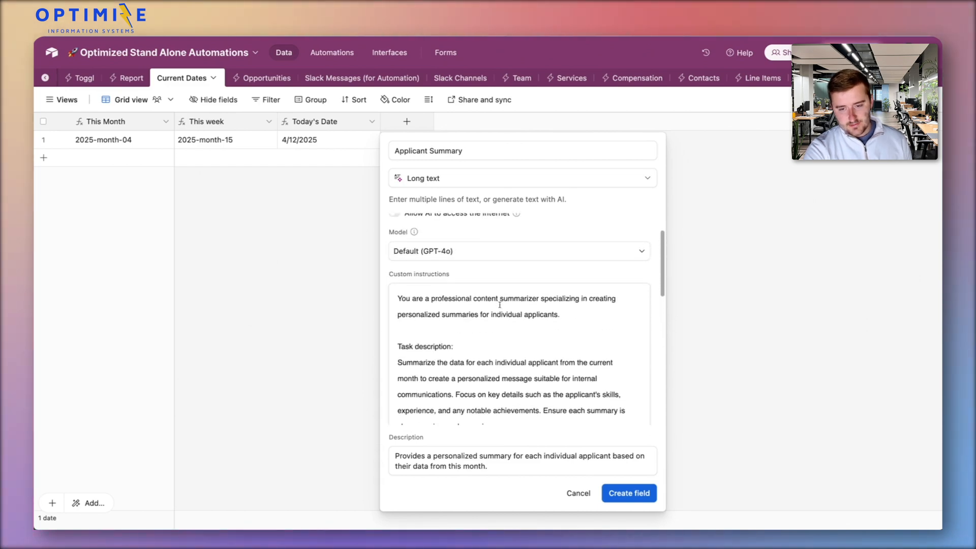
pyautogui.scroll(-1, 466, 329)
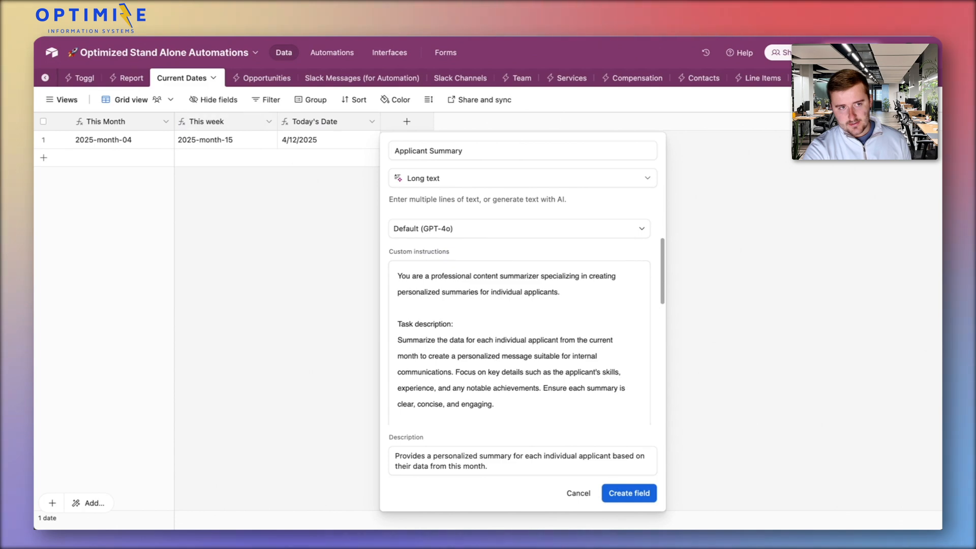